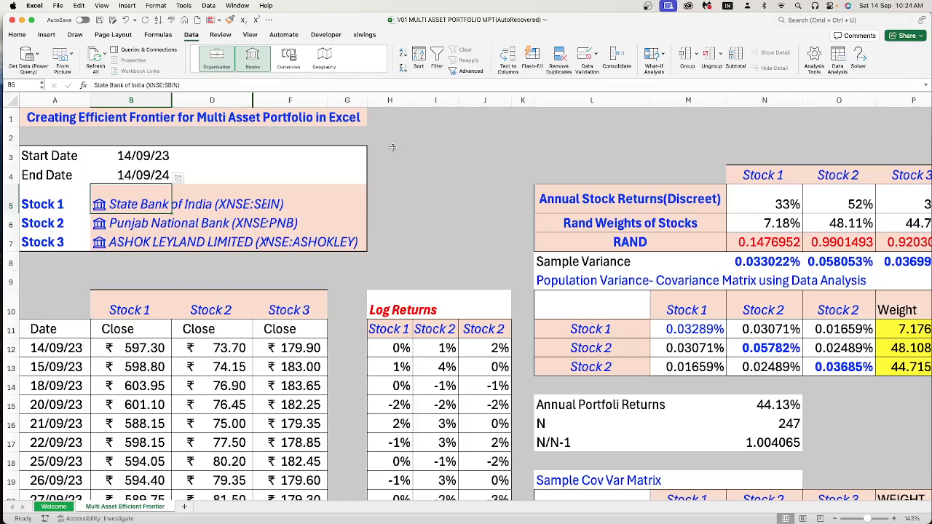
# Enter "state bank of india" in the empty cell I5.
pyautogui.click(151, 224)
pyautogui.click(124, 205)
pyautogui.click(421, 196)
pyautogui.write('sort')
pyautogui.press('BackSpace')
pyautogui.press('BackSpace')
pyautogui.press('BackSpace')
pyautogui.press('BackSpace')
pyautogui.write('sbi')
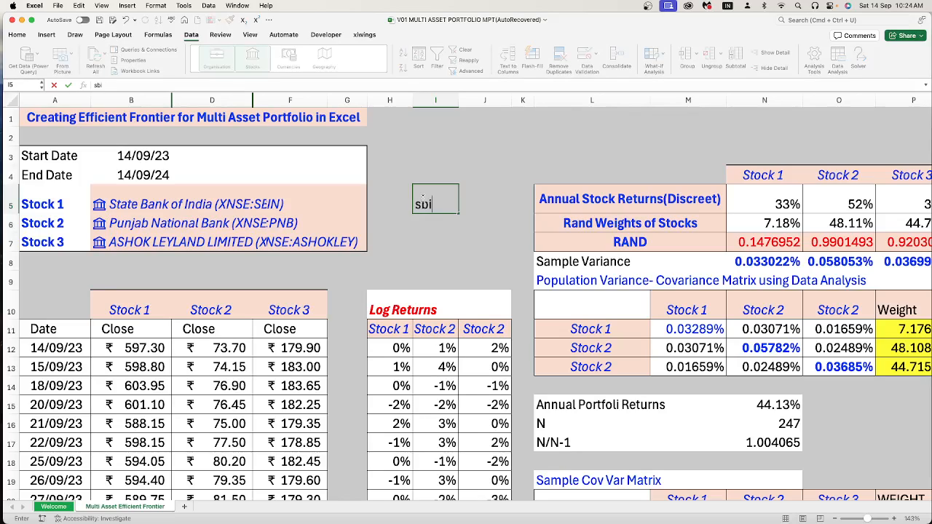
pyautogui.press('BackSpace')
pyautogui.write('tate banm')
pyautogui.press('BackSpace')
pyautogui.write('k of india')
pyautogui.press('Return')
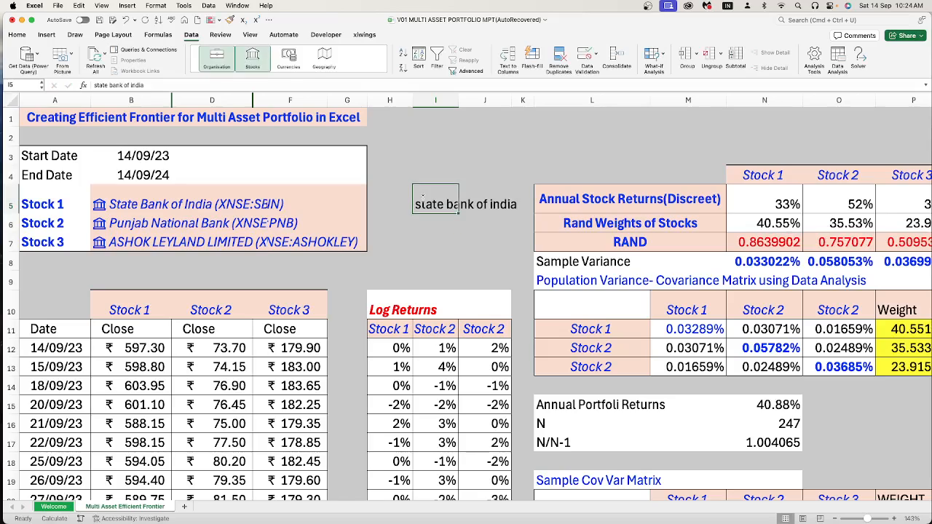
# Convert cell I5 to the Stocks data type, choosing State Bank of India on the National Stock Exchange of India (SBIN).
pyautogui.click(255, 61)
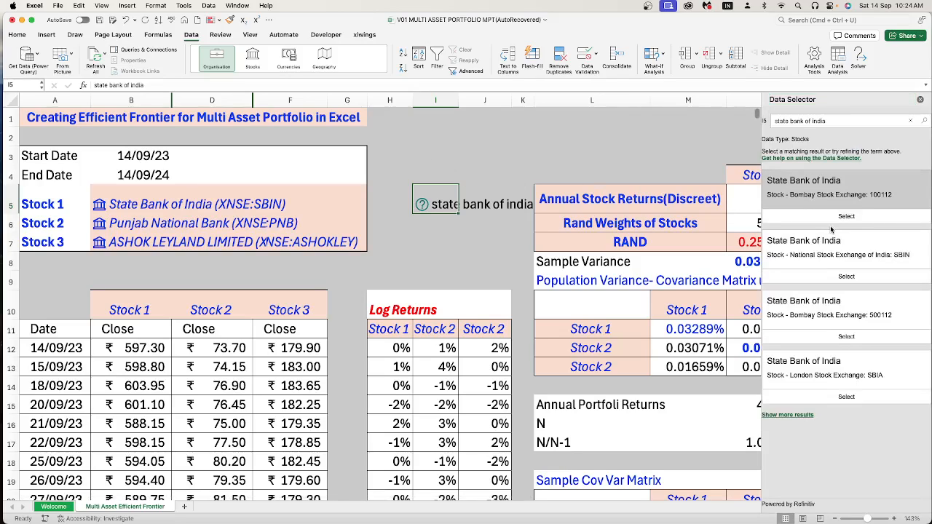
pyautogui.click(845, 216)
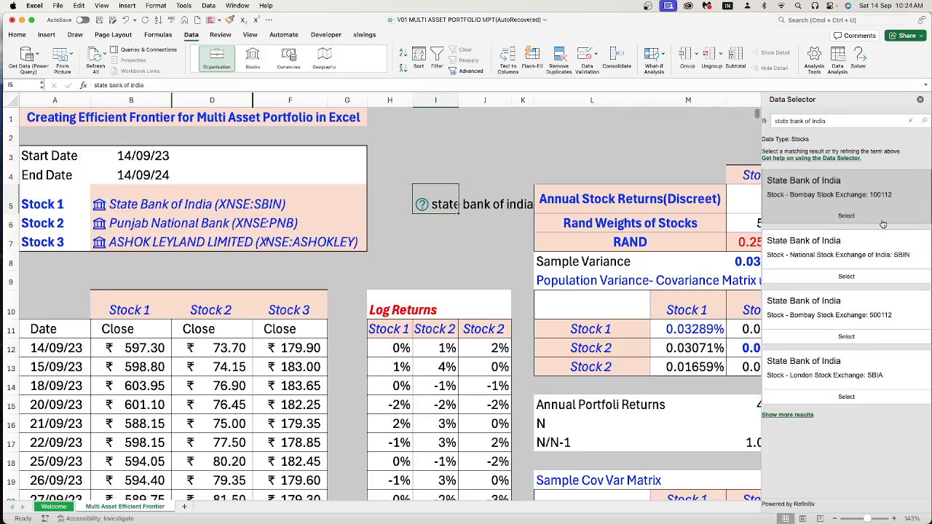
pyautogui.click(851, 276)
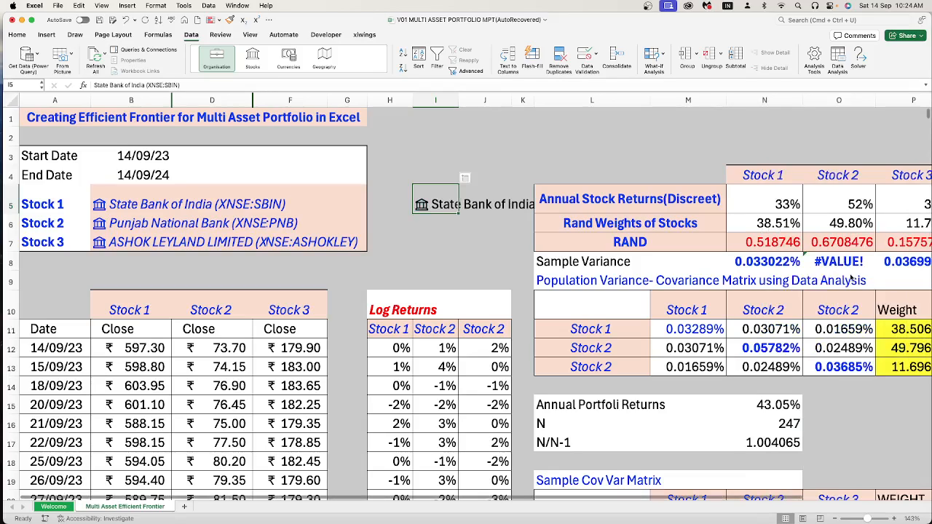
# View the stock data card and the list of available fields for the State Bank of India entry in I5.
pyautogui.click(422, 206)
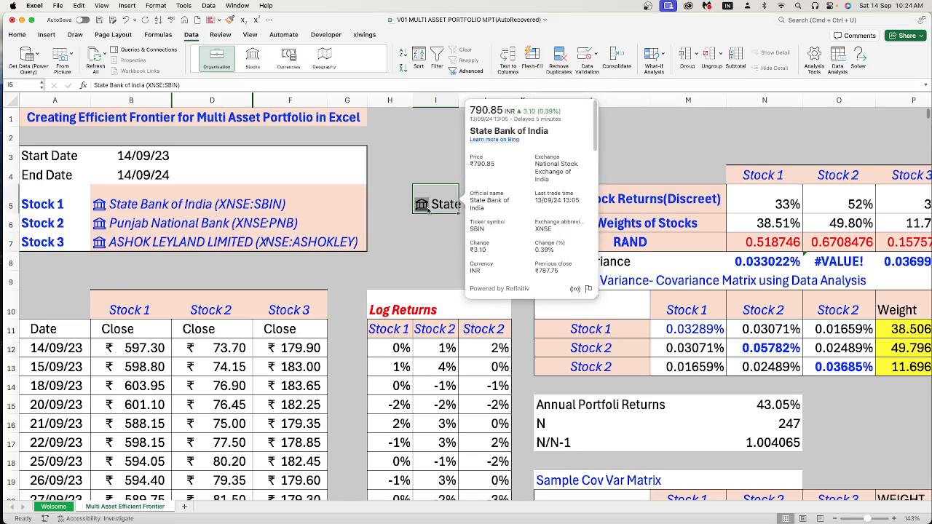
pyautogui.click(438, 247)
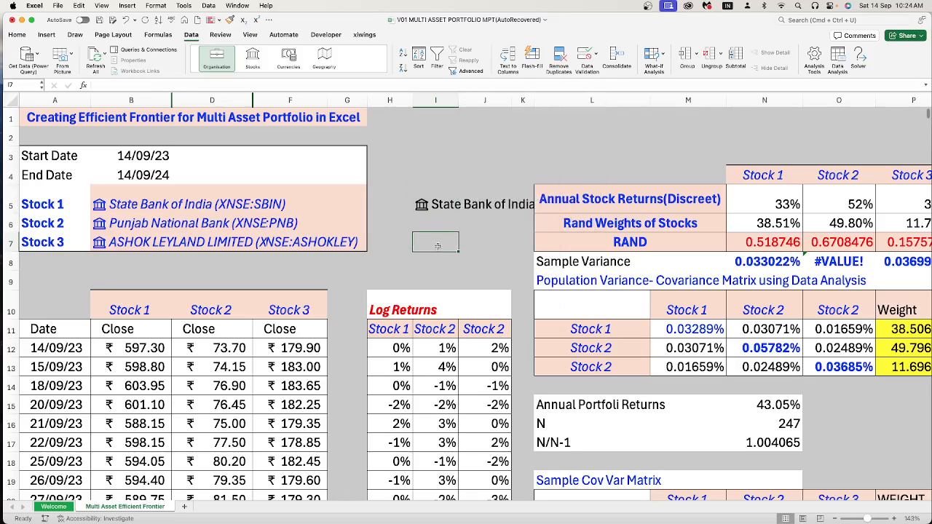
pyautogui.click(429, 205)
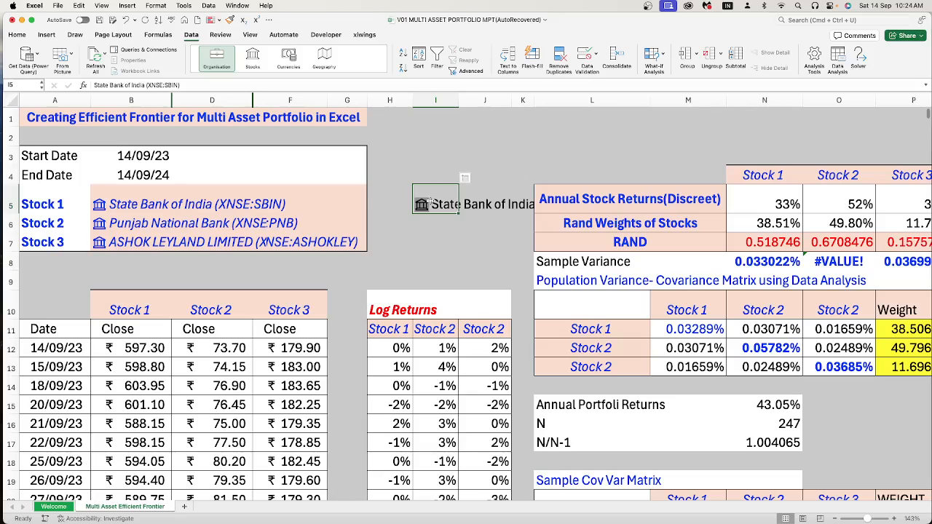
pyautogui.click(471, 179)
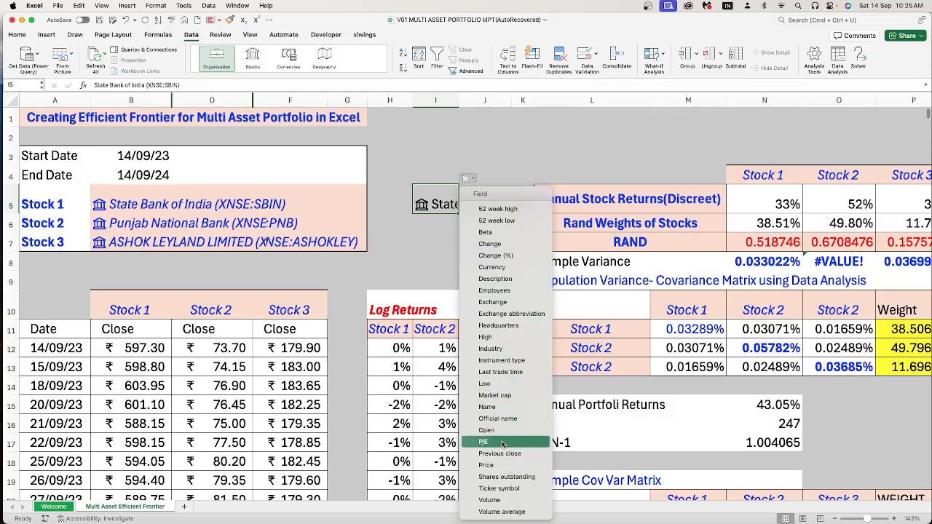
pyautogui.click(417, 260)
pyautogui.click(439, 234)
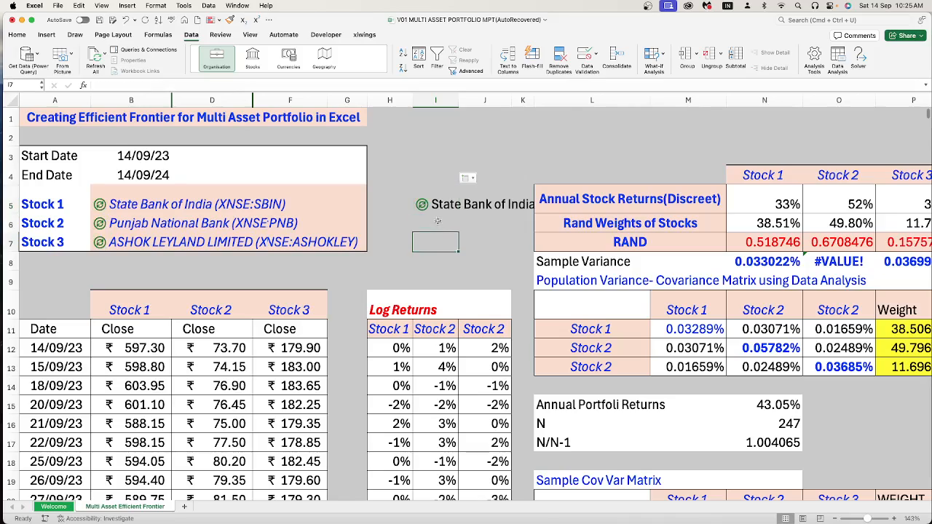
# Delete the State Bank of India stock entry from cell I5.
pyautogui.click(430, 207)
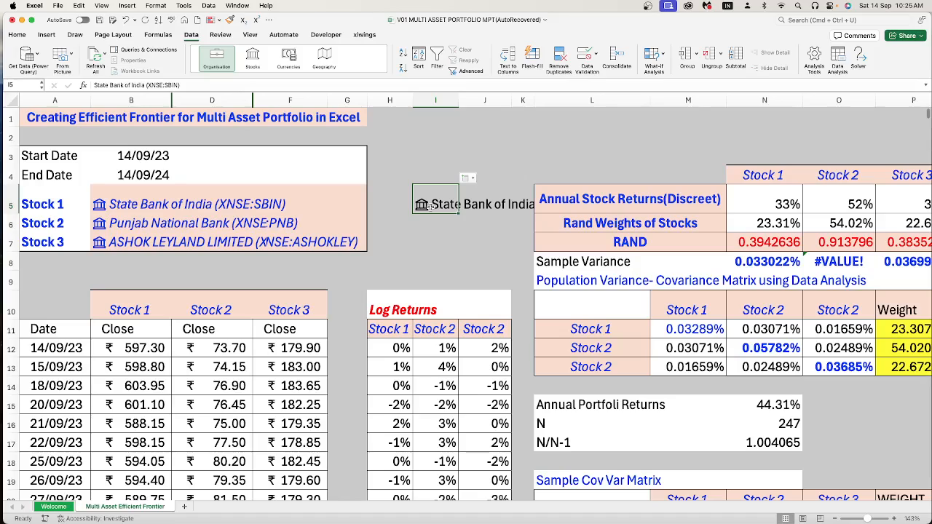
pyautogui.press('Delete')
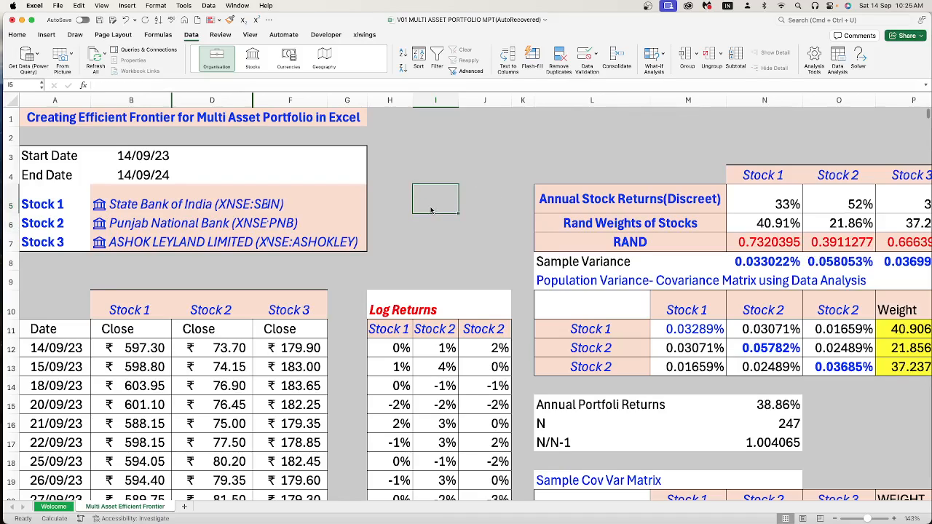
# Examine the STOCKHISTORY formula that supplies the dates and closing prices for Stock 1, including its interval and header arguments.
pyautogui.click(86, 284)
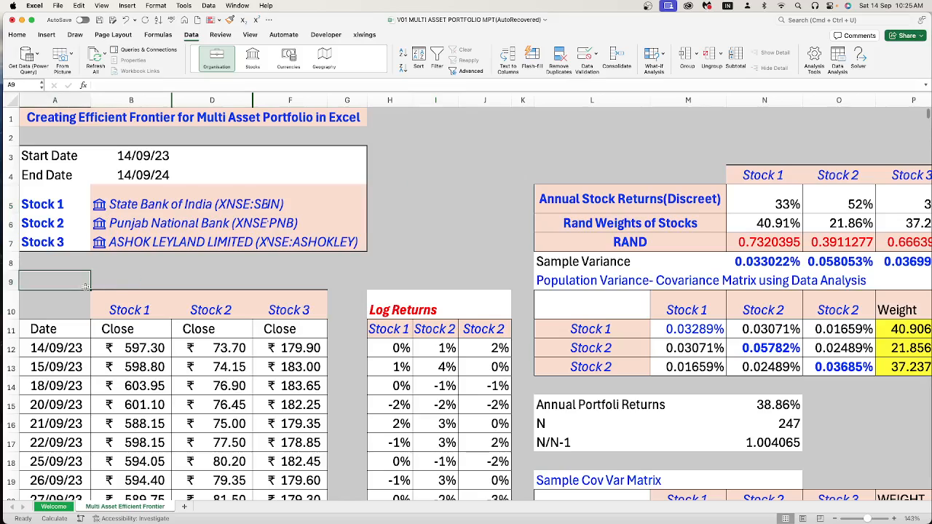
pyautogui.click(114, 272)
pyautogui.click(135, 317)
pyautogui.scroll(-2, 131, 335)
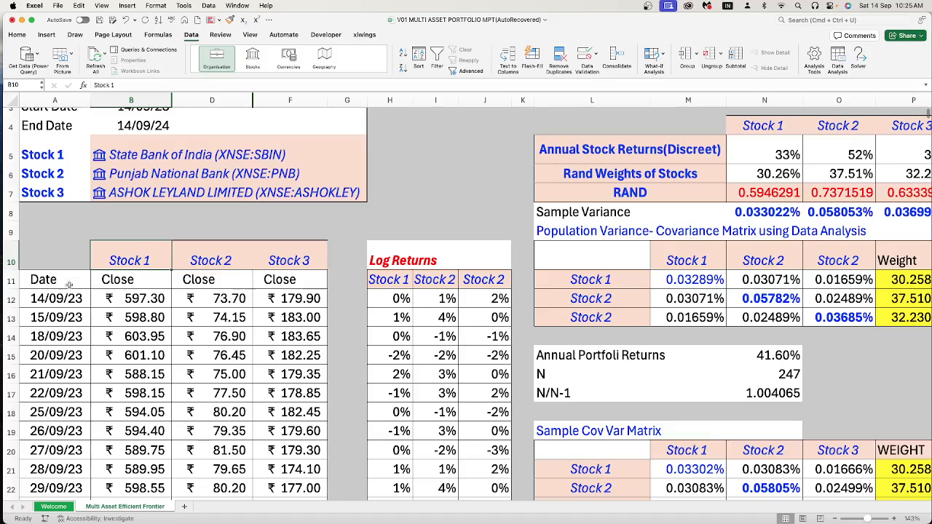
pyautogui.click(109, 279)
pyautogui.doubleClick(107, 279)
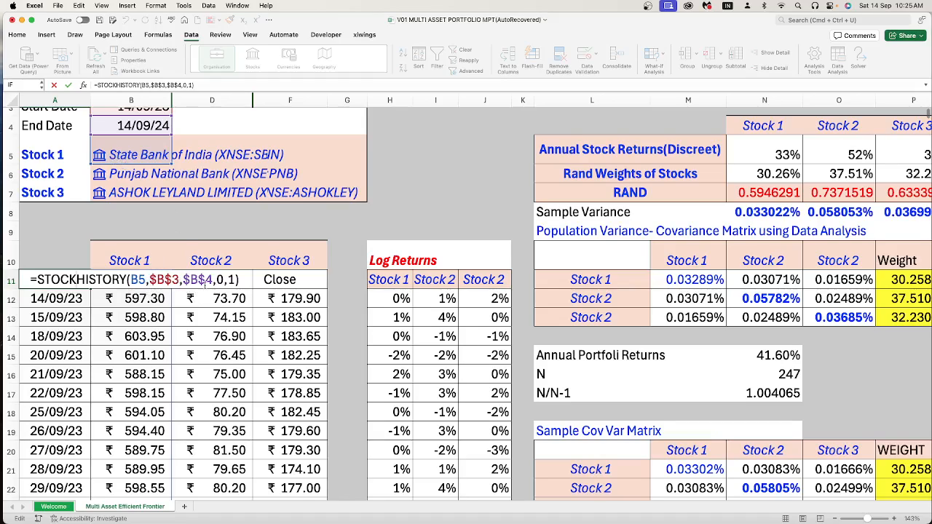
pyautogui.click(229, 280)
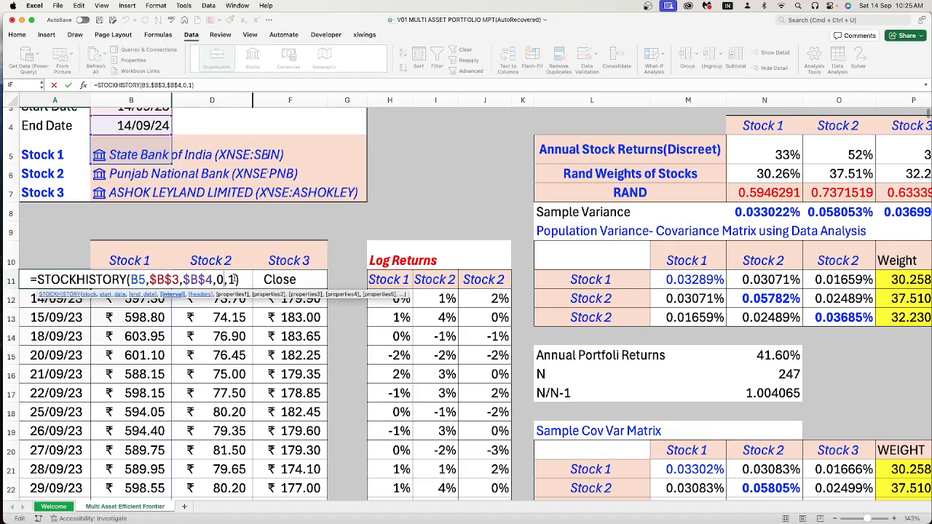
pyautogui.press('Return')
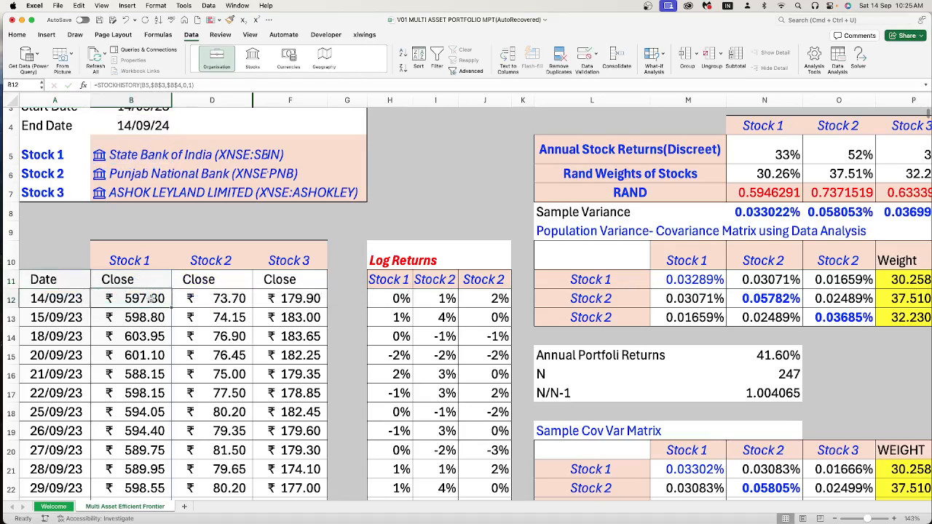
# Examine the logarithmic return formula in the first Stock 1 row of the Log Returns table.
pyautogui.press('Right')
pyautogui.press('Up')
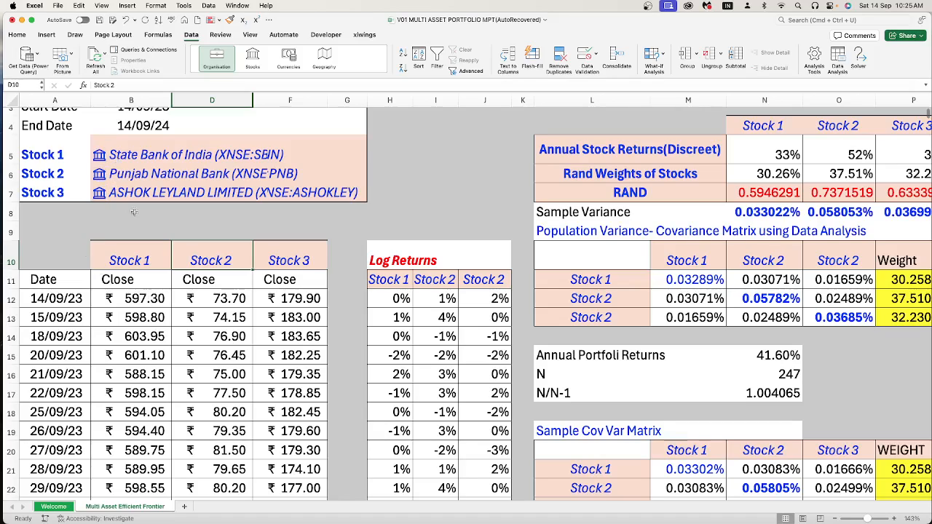
pyautogui.click(162, 219)
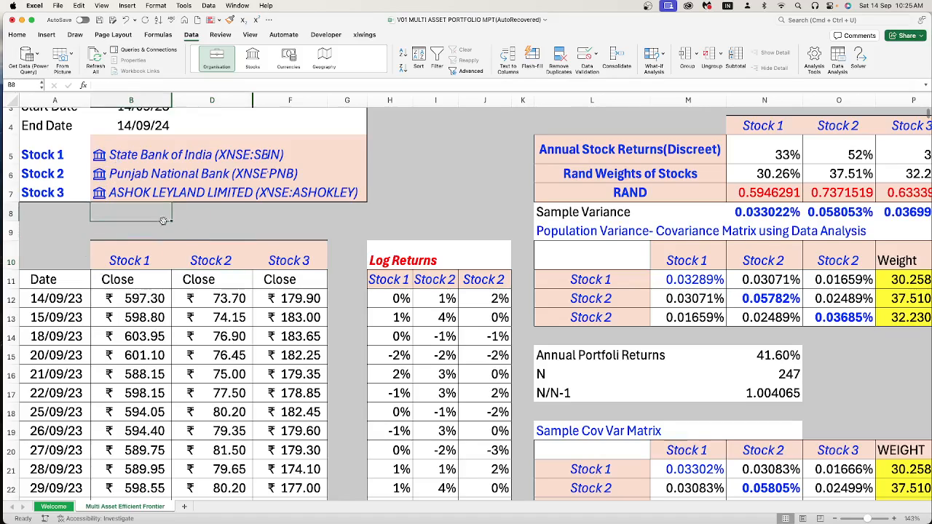
pyautogui.click(140, 260)
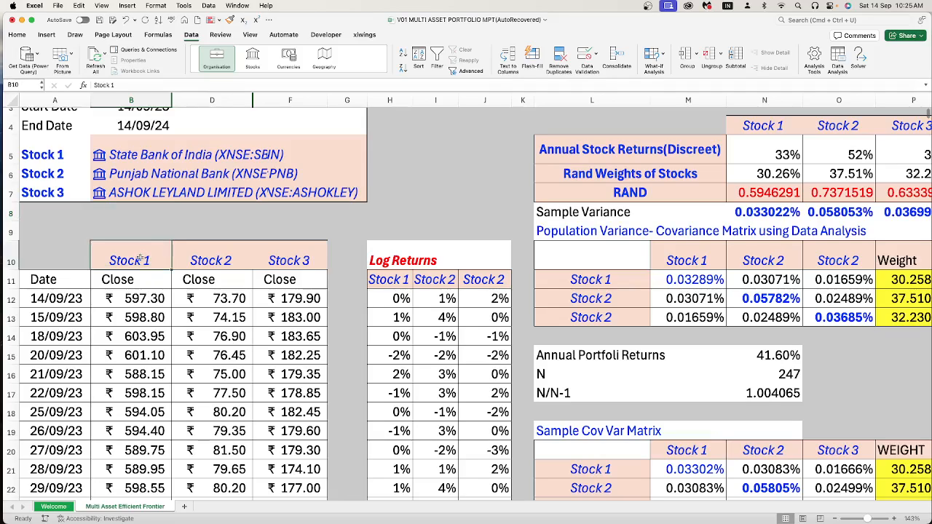
pyautogui.click(134, 303)
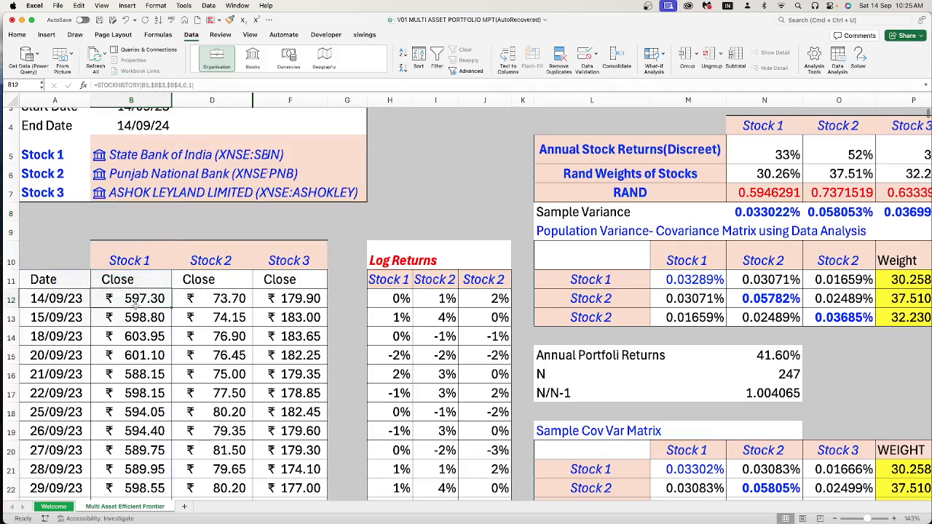
pyautogui.press('Right')
pyautogui.press('Right')
pyautogui.press('Right')
pyautogui.press('Right')
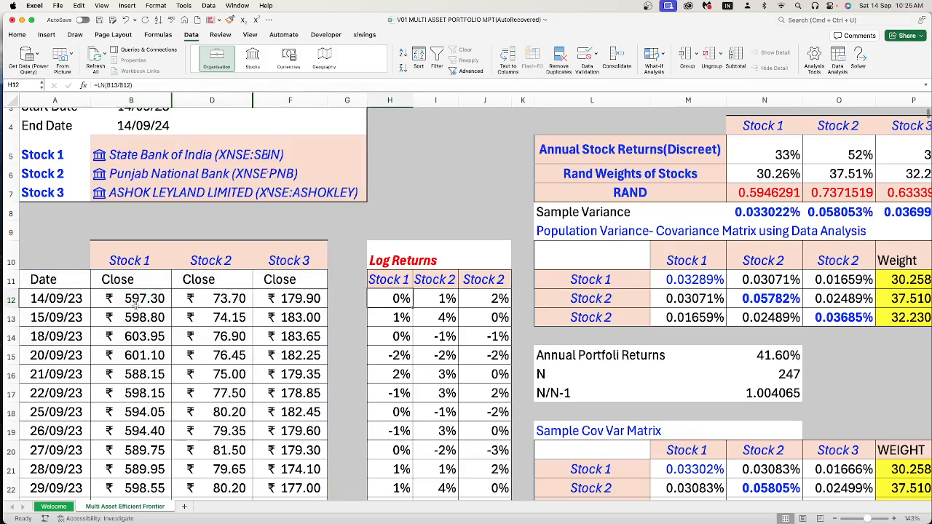
pyautogui.doubleClick(389, 298)
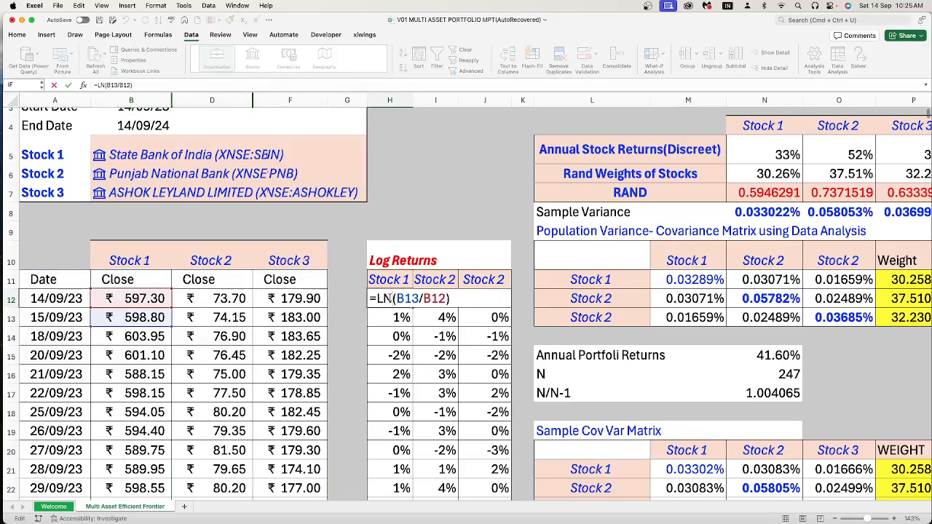
pyautogui.press('Escape')
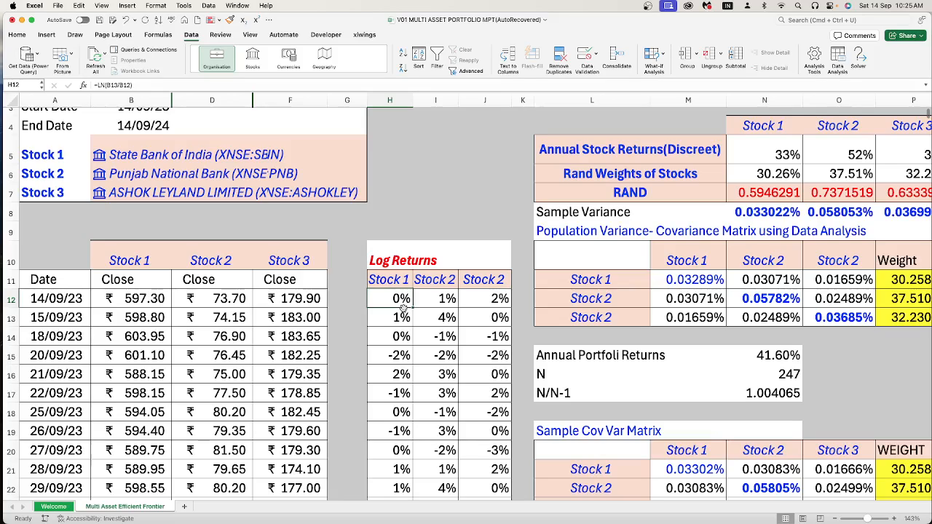
# Examine the formula for Stock 1's discrete annual return and look across the annual returns of all three stocks.
pyautogui.click(776, 154)
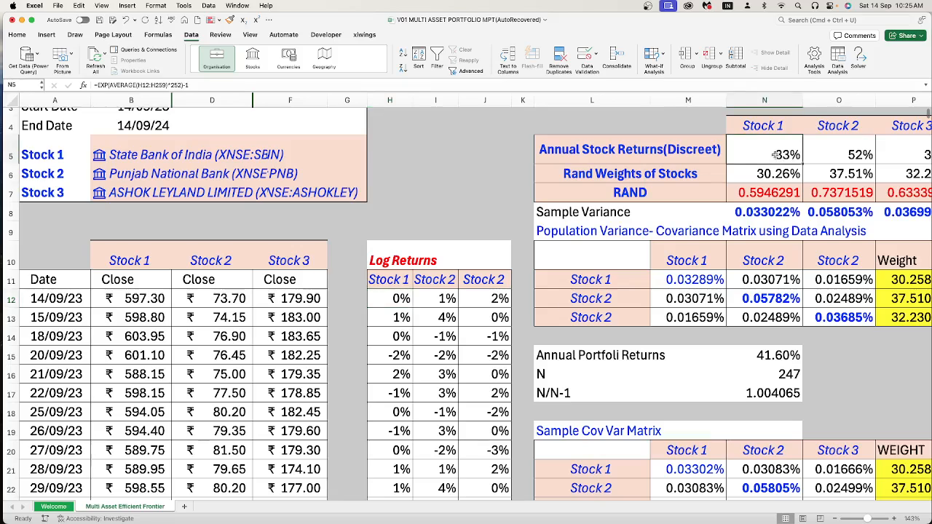
pyautogui.hscroll(5, 776, 154)
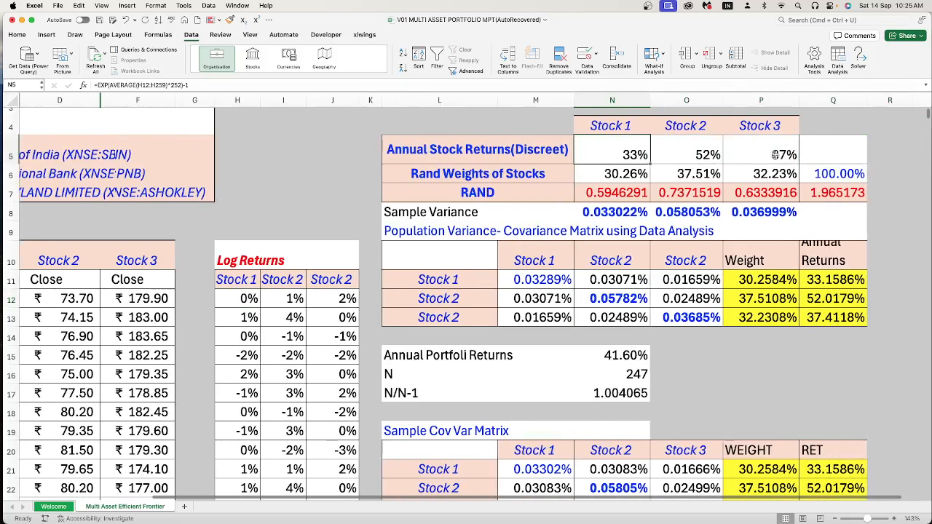
pyautogui.doubleClick(615, 154)
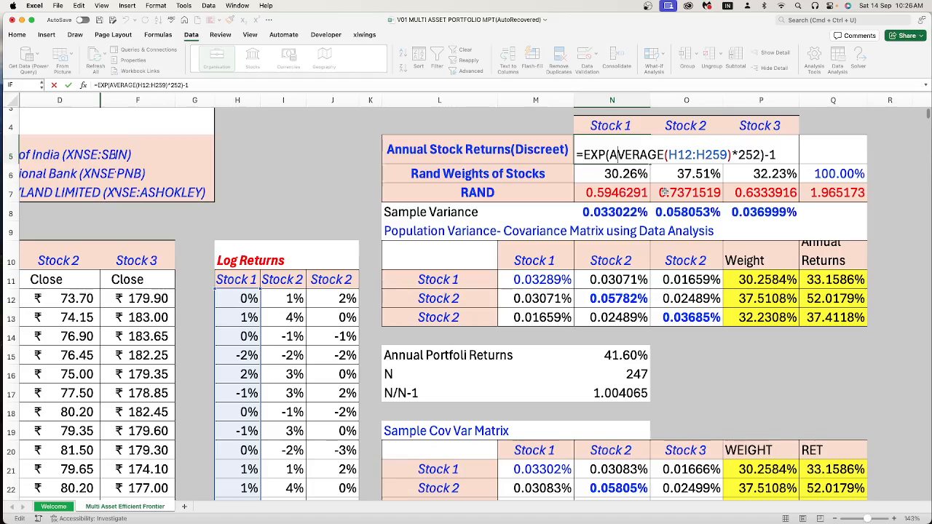
pyautogui.press('Return')
pyautogui.press('Up')
pyautogui.press('Right')
pyautogui.press('Right')
pyautogui.press('Right')
pyautogui.press('Left')
pyautogui.press('Left')
pyautogui.press('Left')
# Clear the Rand Weights of Stocks and RAND cells for all three stocks, N6:P7.
pyautogui.press('Down')
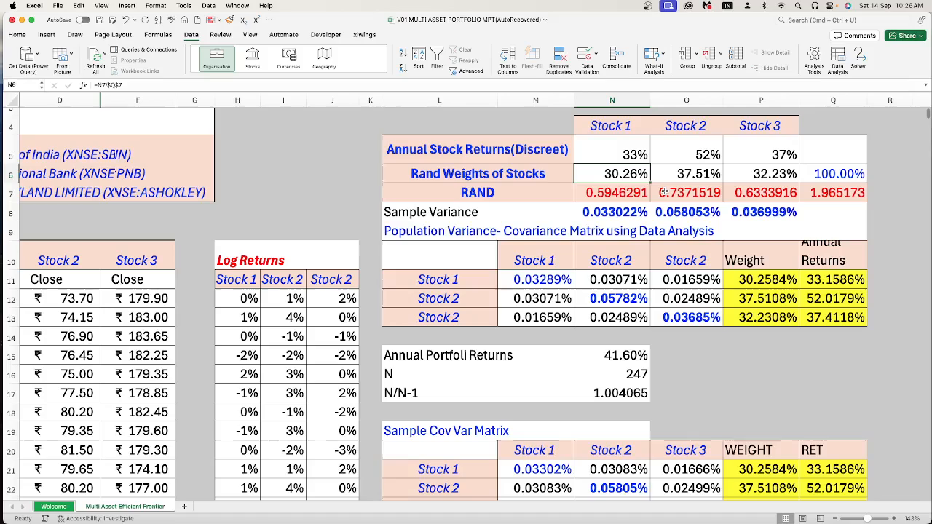
pyautogui.hotkey('shift', 'Right')
pyautogui.hotkey('shift', 'Right')
pyautogui.press('Delete')
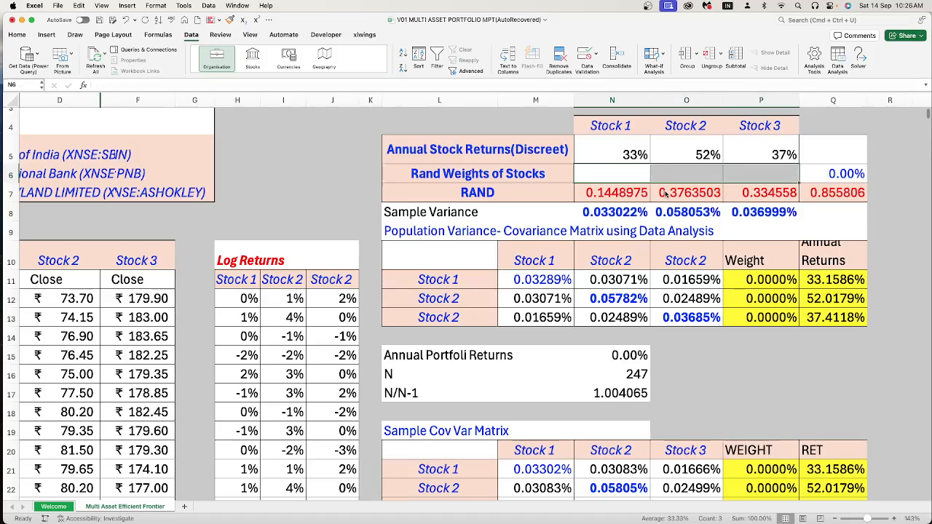
pyautogui.press('Down')
pyautogui.hotkey('shift', 'Right')
pyautogui.hotkey('shift', 'Right')
pyautogui.press('Delete')
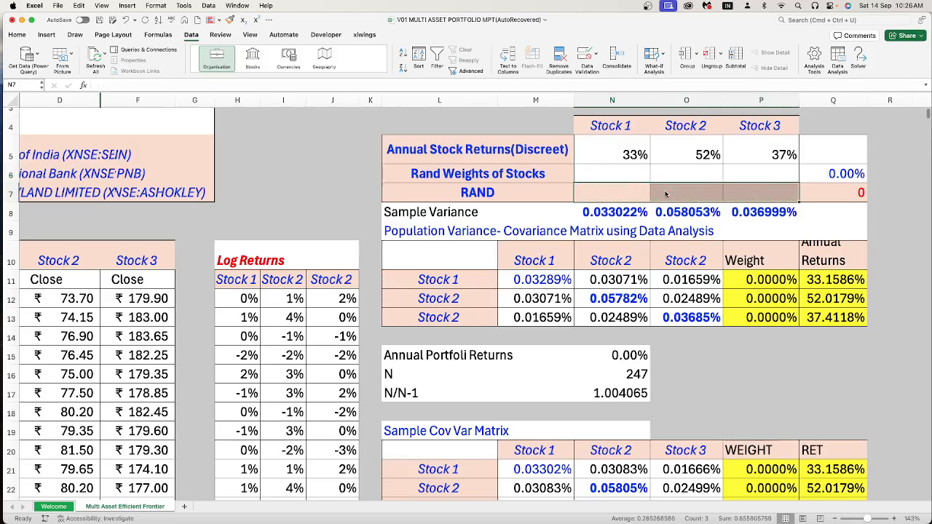
# Enter =RAND() in Stock 1's RAND cell N7 and copy it across to Stock 2 and Stock 3.
pyautogui.hotkey('shift', 'Left')
pyautogui.hotkey('shift', 'Left')
pyautogui.write('=rand()')
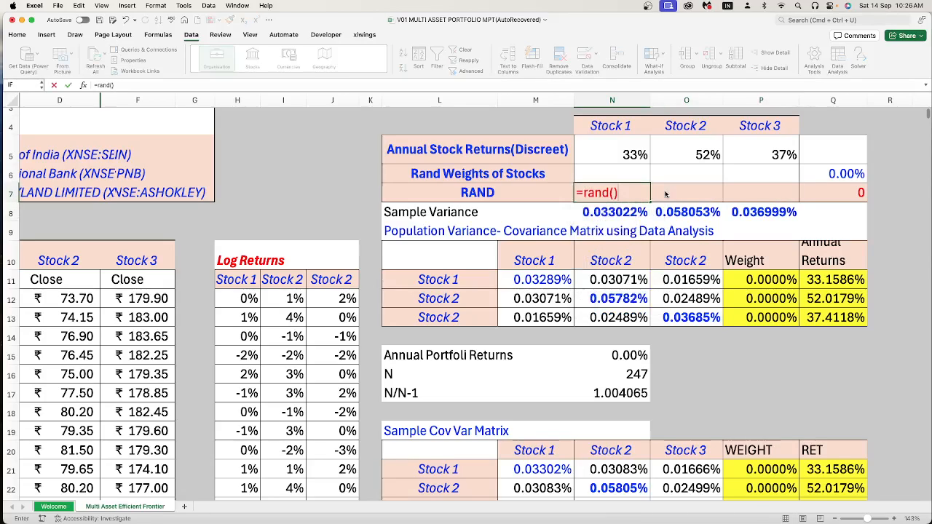
pyautogui.press('Return')
pyautogui.press('Up')
pyautogui.hotkey('ctrl', 'c')
pyautogui.hotkey('shift', 'Right')
pyautogui.hotkey('shift', 'Right')
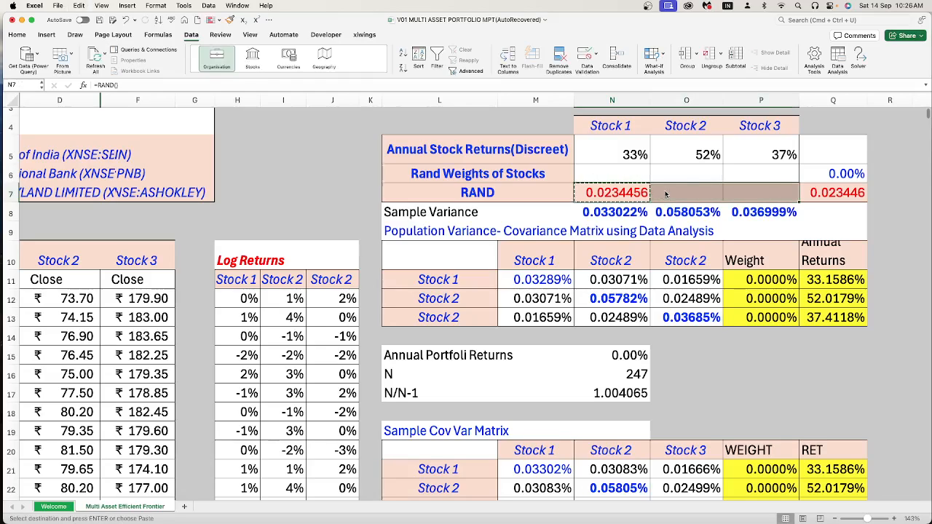
pyautogui.hotkey('ctrl', 'v')
# Total the three random numbers in Q7 with the formula =SUM(N7:P7).
pyautogui.press('Right')
pyautogui.press('Right')
pyautogui.press('Right')
pyautogui.write('=sum(')
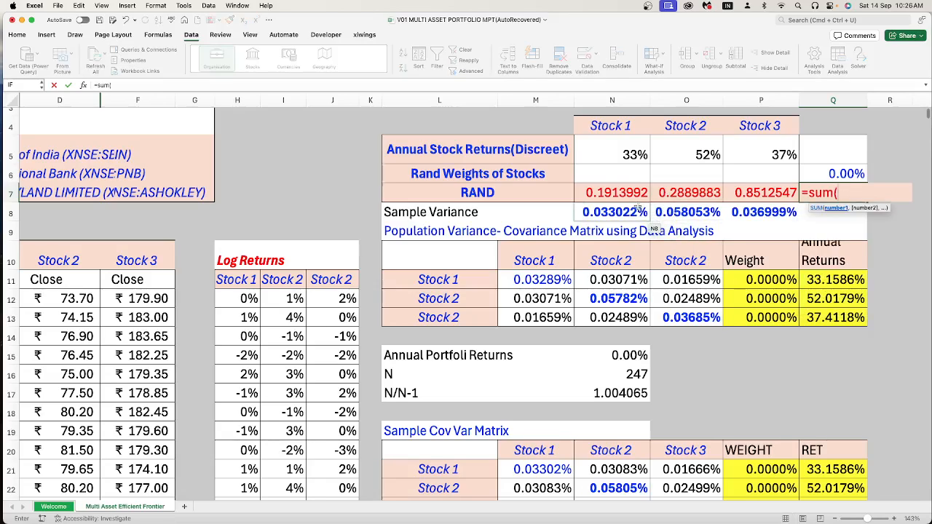
pyautogui.moveTo(580, 192); pyautogui.dragTo(729, 192)
pyautogui.write(')')
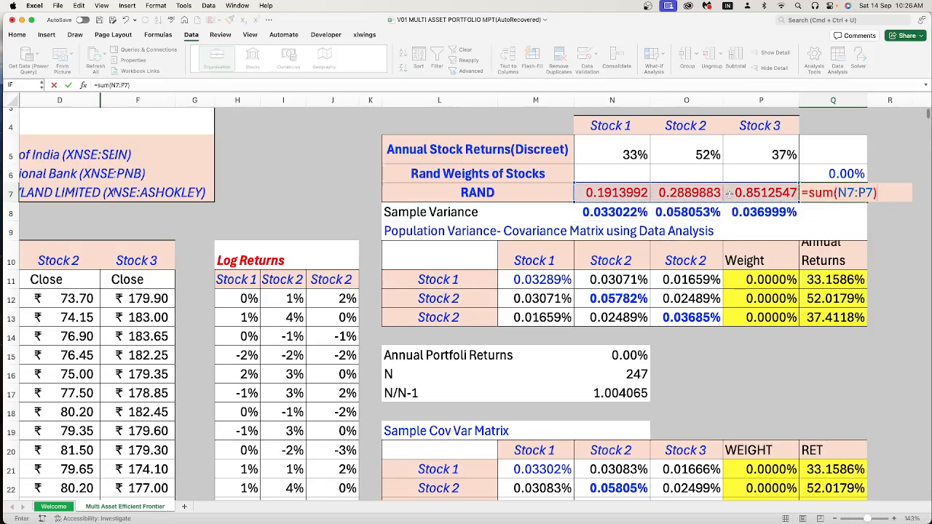
pyautogui.press('Return')
# Compute Stock 1's random weight in N6 with the formula =N7/$Q$7, keeping the RAND total as an absolute reference.
pyautogui.press('Up')
pyautogui.press('Up')
pyautogui.press('Left')
pyautogui.press('Left')
pyautogui.press('Left')
pyautogui.write('=')
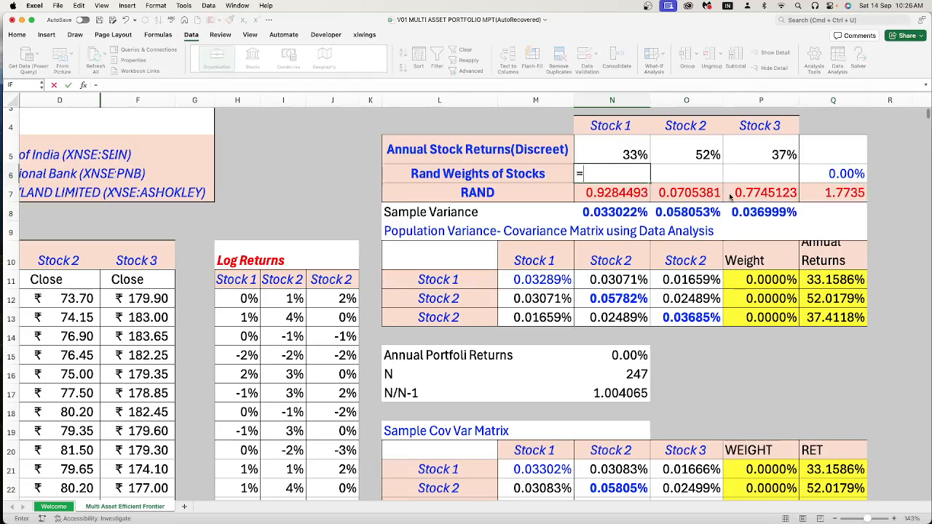
pyautogui.click(637, 192)
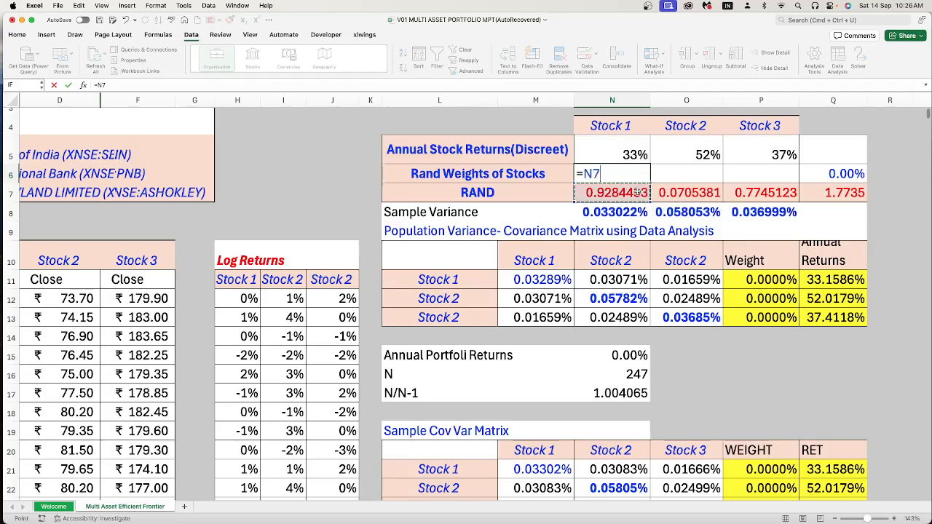
pyautogui.write('/')
pyautogui.click(844, 193)
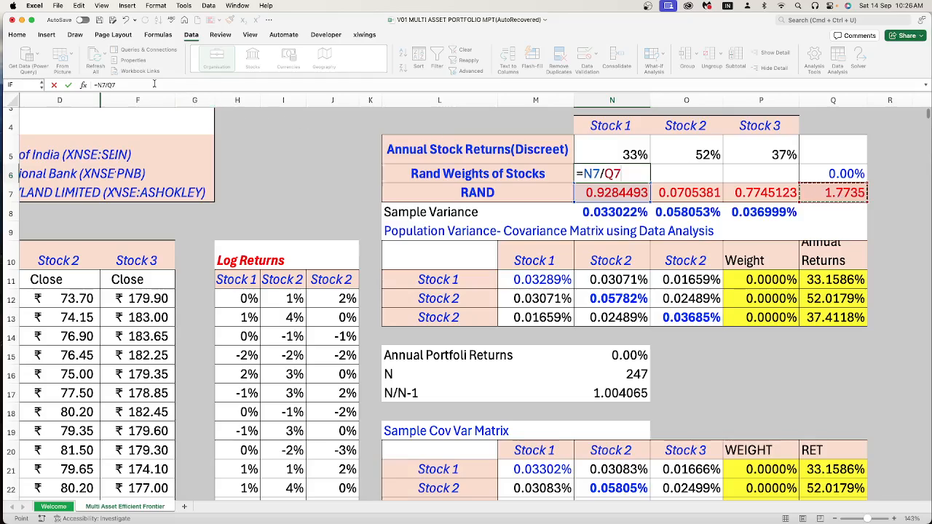
pyautogui.click(109, 86)
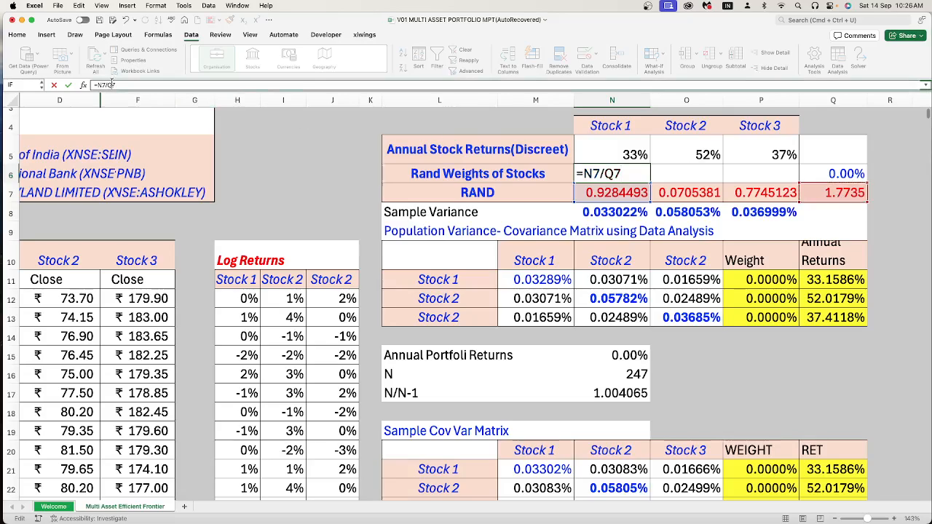
pyautogui.press('F4')
pyautogui.press('Return')
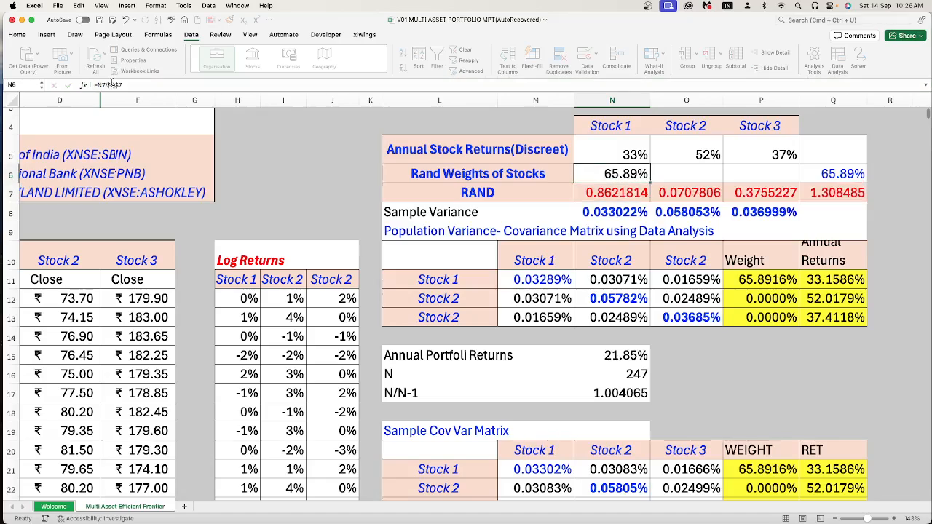
# Copy Stock 1's random weight formula from N6 across to Stock 2 and Stock 3.
pyautogui.press('super+c')
pyautogui.hotkey('shift', 'Right')
pyautogui.hotkey('shift', 'Right')
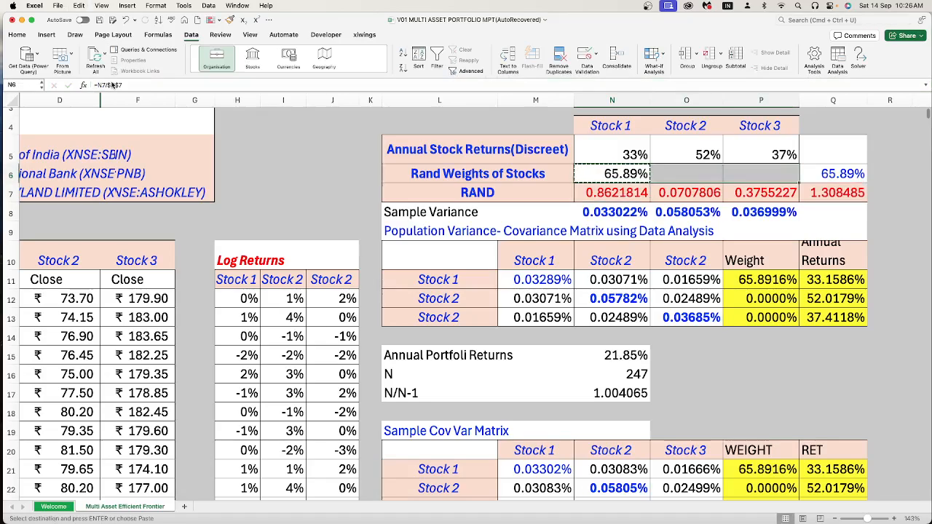
pyautogui.press('super+v')
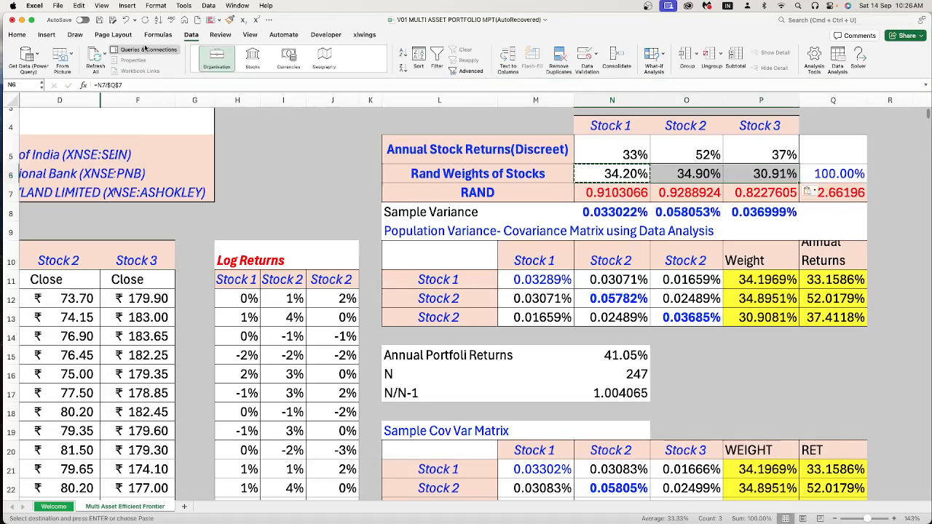
# Check the formula totalling the weights in Q6 and recalculate the sheet repeatedly to generate new random weights.
pyautogui.doubleClick(839, 174)
pyautogui.press('Escape')
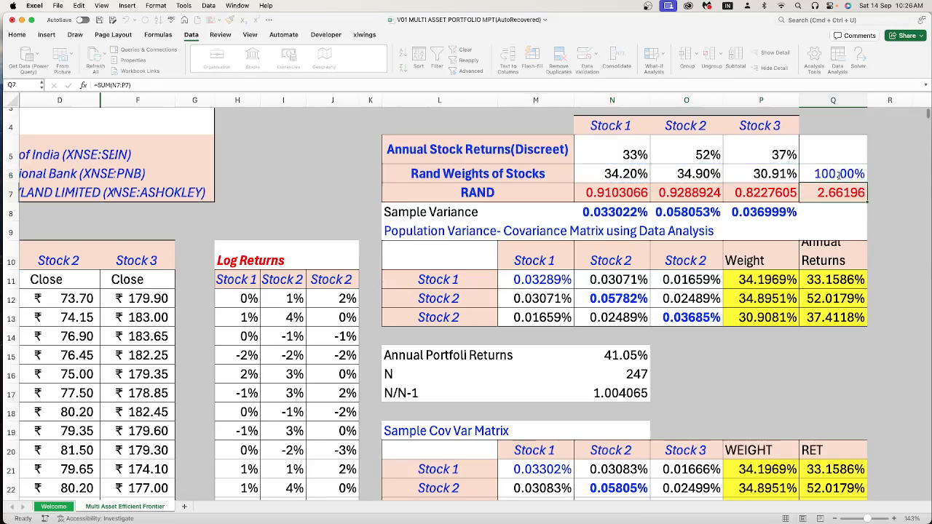
pyautogui.press('F9')
pyautogui.press('F9')
pyautogui.press('F9')
pyautogui.press('F9')
pyautogui.press('F9')
pyautogui.press('F9')
pyautogui.press('F9')
pyautogui.press('F9')
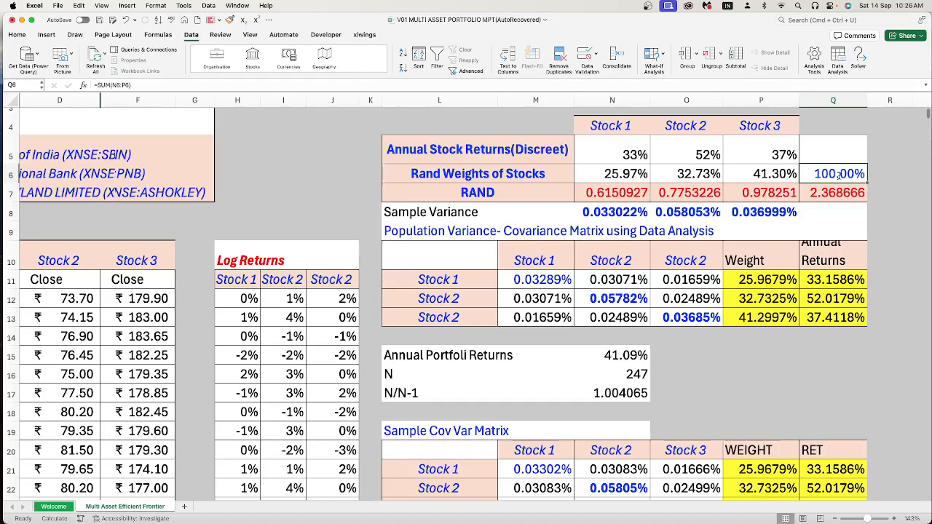
pyautogui.press('F9')
pyautogui.press('F9')
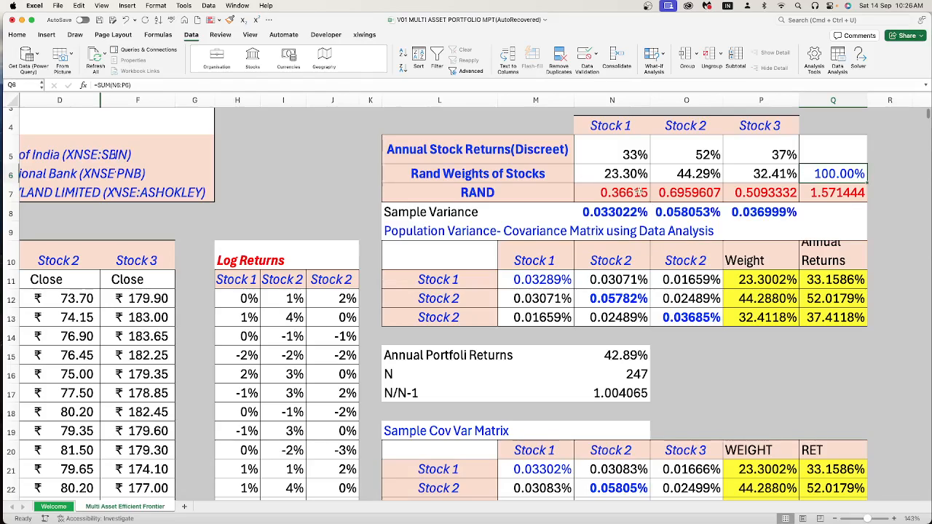
pyautogui.click(624, 174)
pyautogui.click(828, 175)
# Look at the Covariance tool in Data Analysis without running it, and examine the population variance-covariance matrix M11:O13.
pyautogui.click(533, 259)
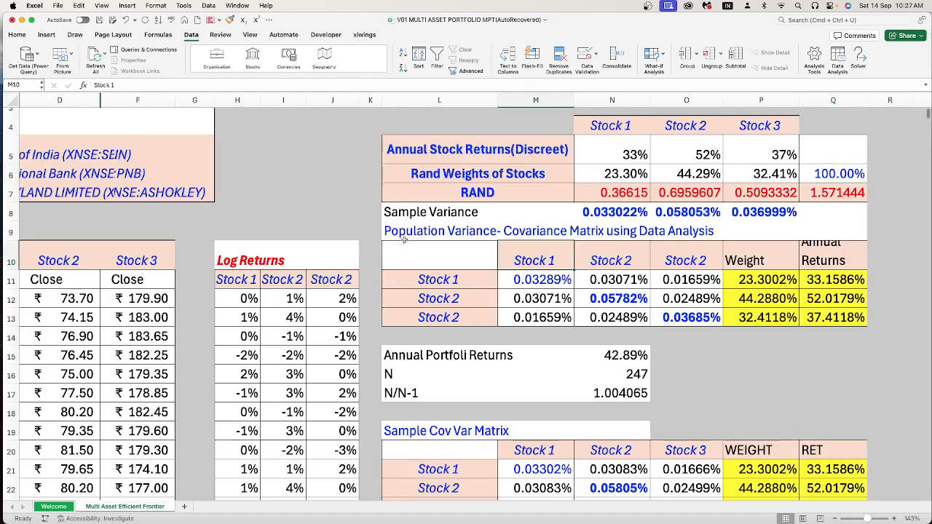
pyautogui.click(401, 232)
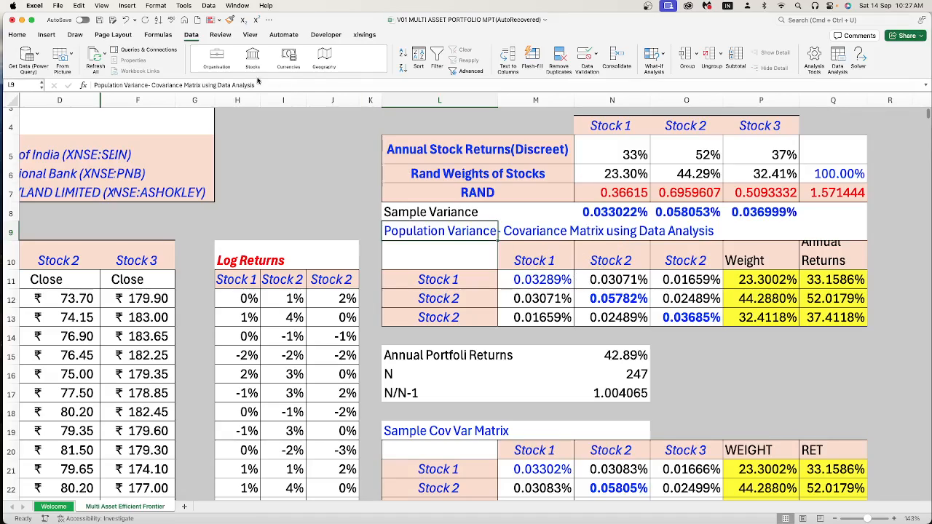
pyautogui.click(195, 36)
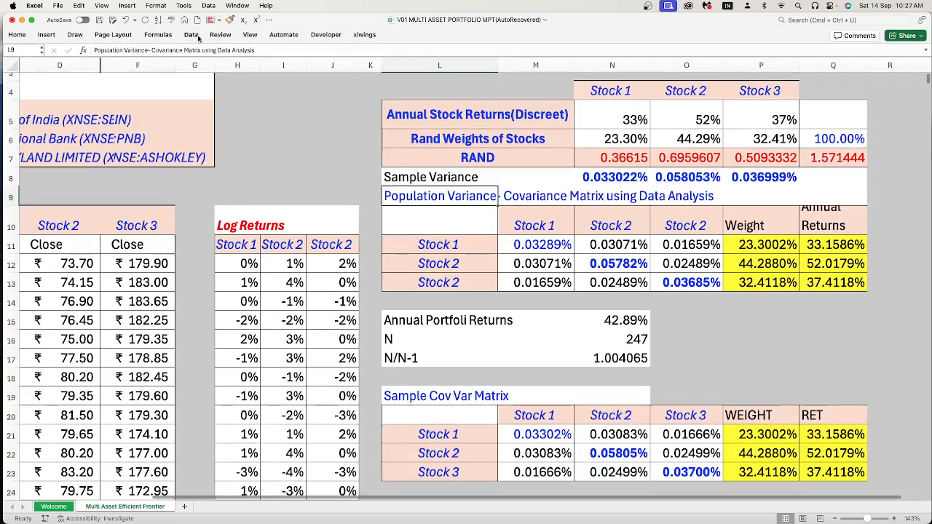
pyautogui.click(195, 35)
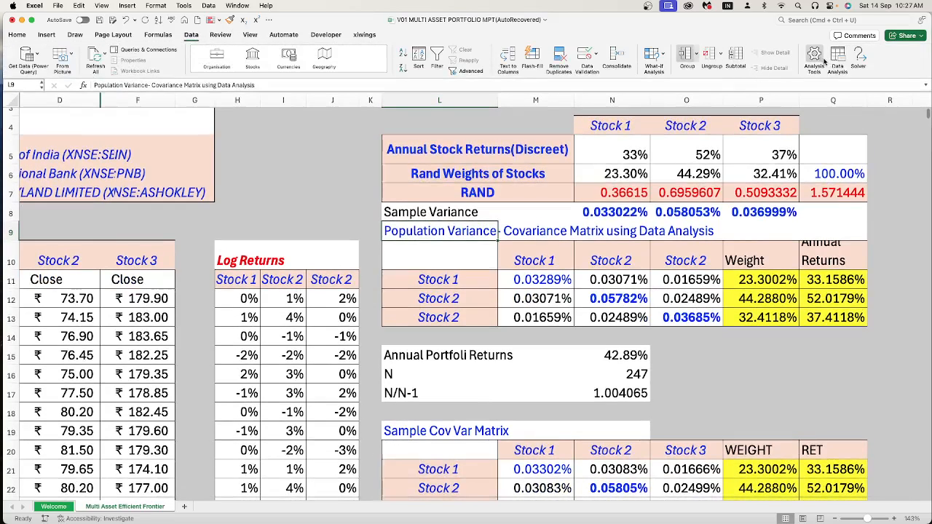
pyautogui.click(837, 57)
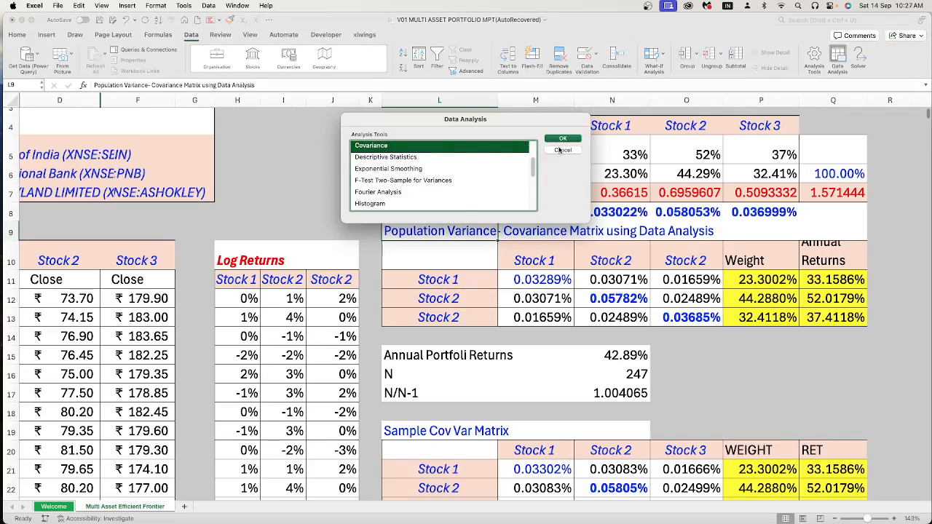
pyautogui.click(560, 150)
pyautogui.click(543, 278)
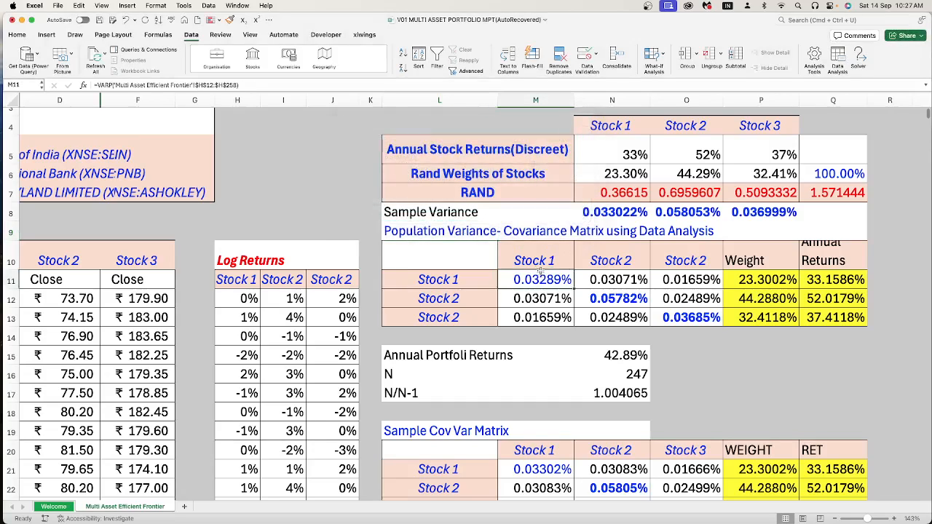
pyautogui.moveTo(550, 280); pyautogui.dragTo(670, 318)
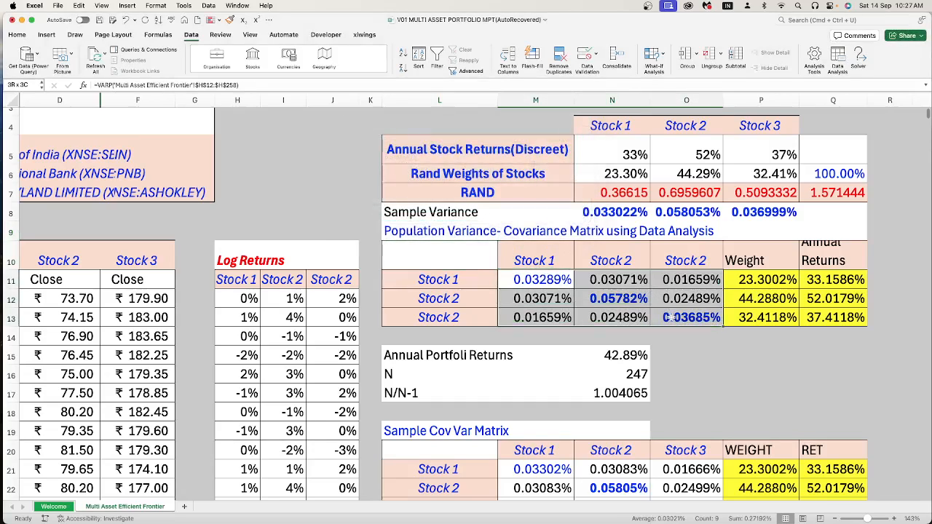
# Examine the TRANSPOSE formulas behind the Weight and Annual Returns columns beside the population covariance matrix.
pyautogui.click(776, 280)
pyautogui.write('=TRANSPOSE(N6:P6)')
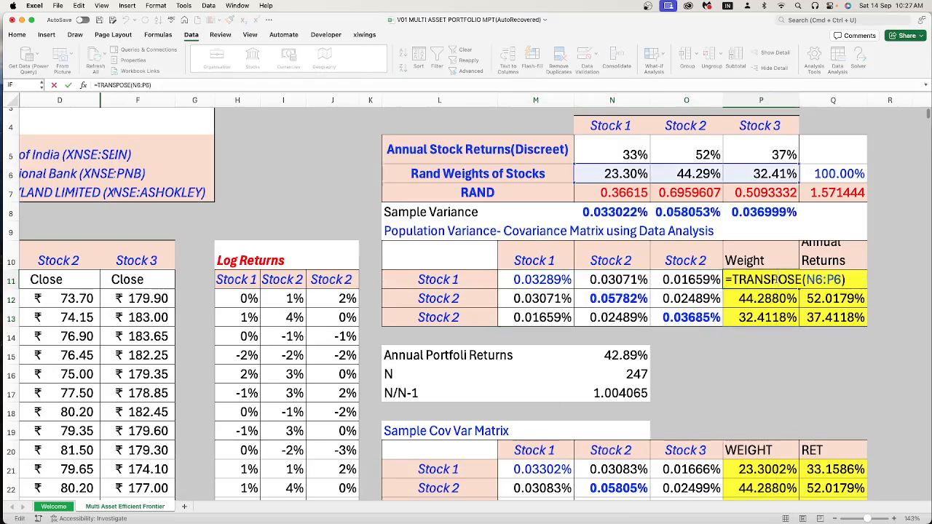
pyautogui.press('Return')
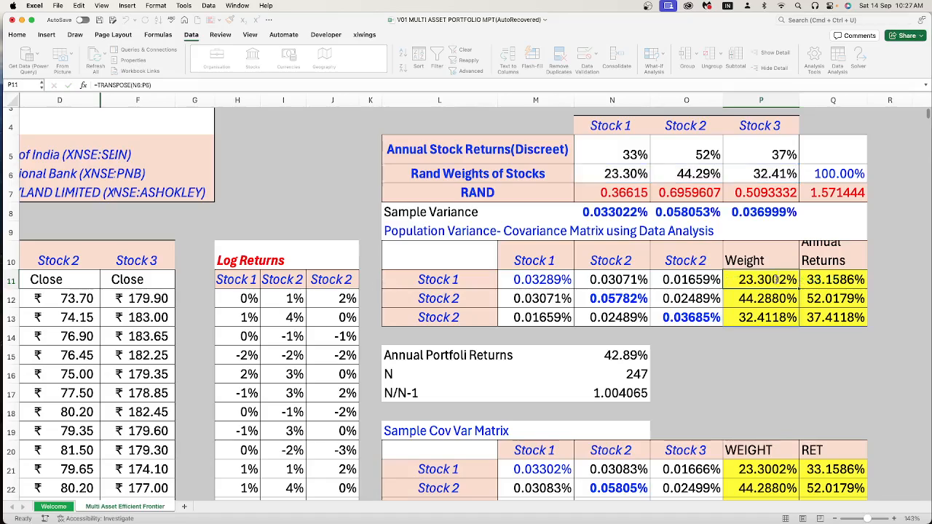
pyautogui.press('Up')
pyautogui.press('Right')
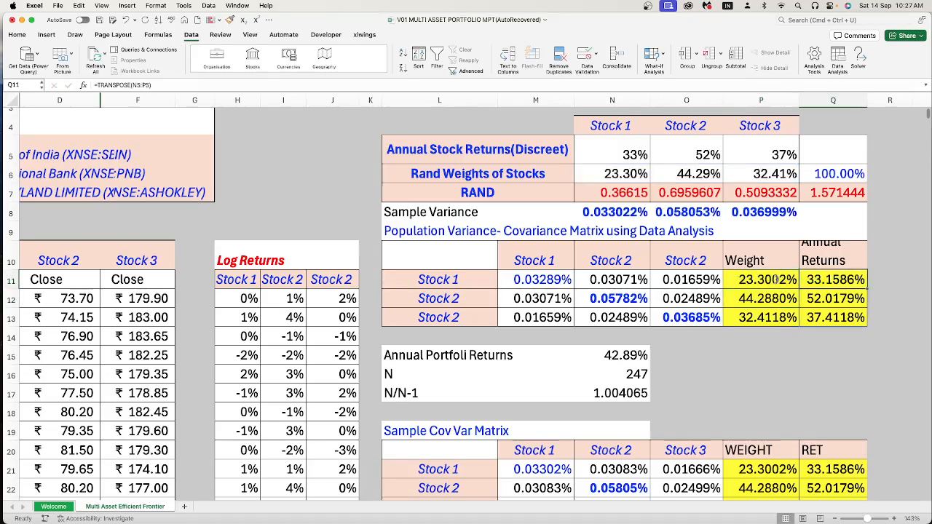
pyautogui.doubleClick(823, 279)
pyautogui.press('Escape')
pyautogui.click(520, 277)
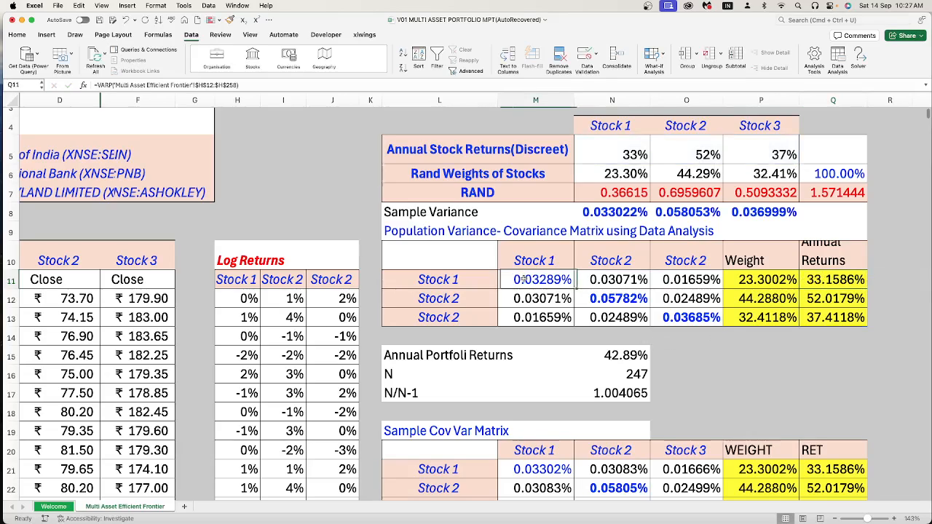
pyautogui.moveTo(532, 251)
pyautogui.mouseDown()
pyautogui.moveTo(685, 302)
pyautogui.moveTo(678, 320)
pyautogui.mouseUp()
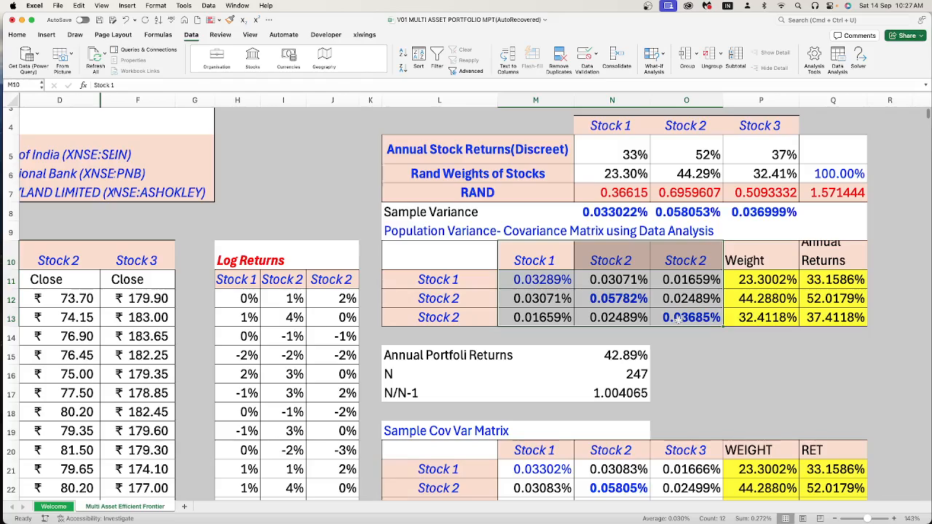
pyautogui.click(774, 300)
pyautogui.click(811, 277)
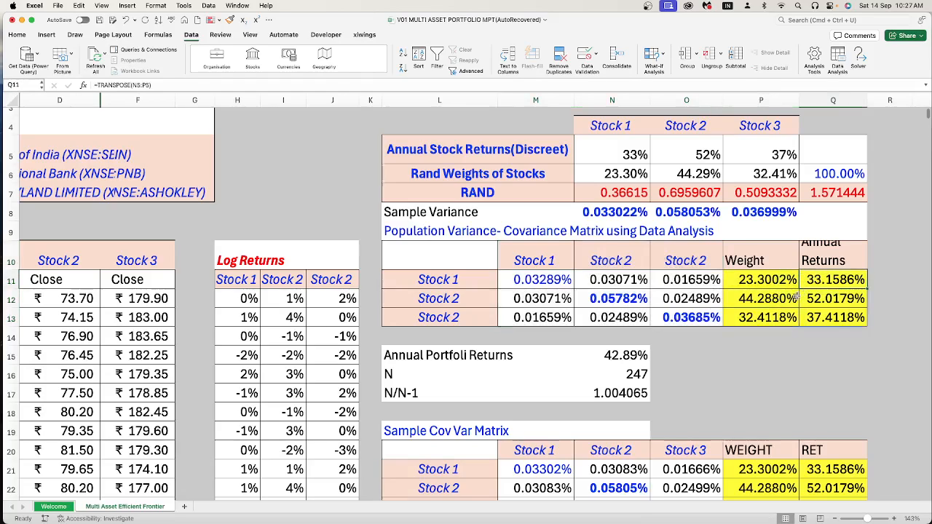
# Examine the SUMPRODUCT formula for the annual portfolio returns in N15 and the COUNT formula for N in N16.
pyautogui.doubleClick(613, 353)
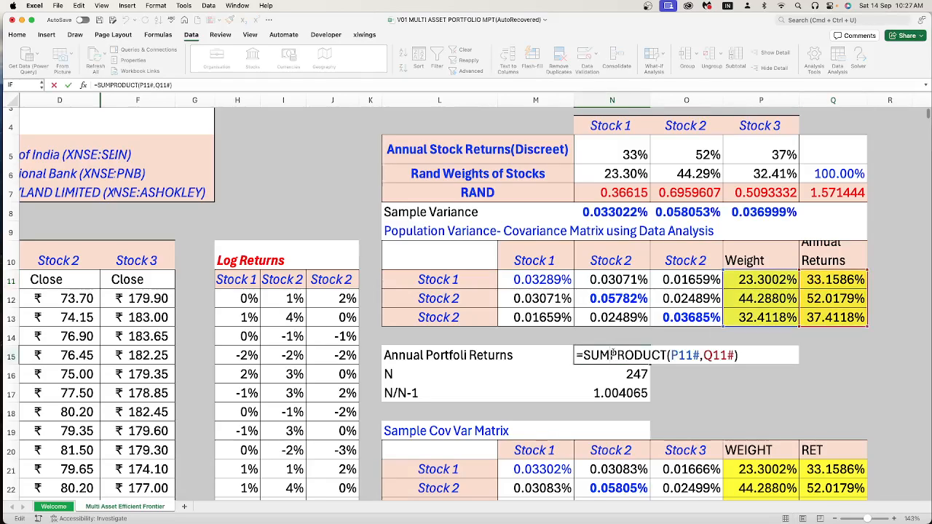
pyautogui.press('Return')
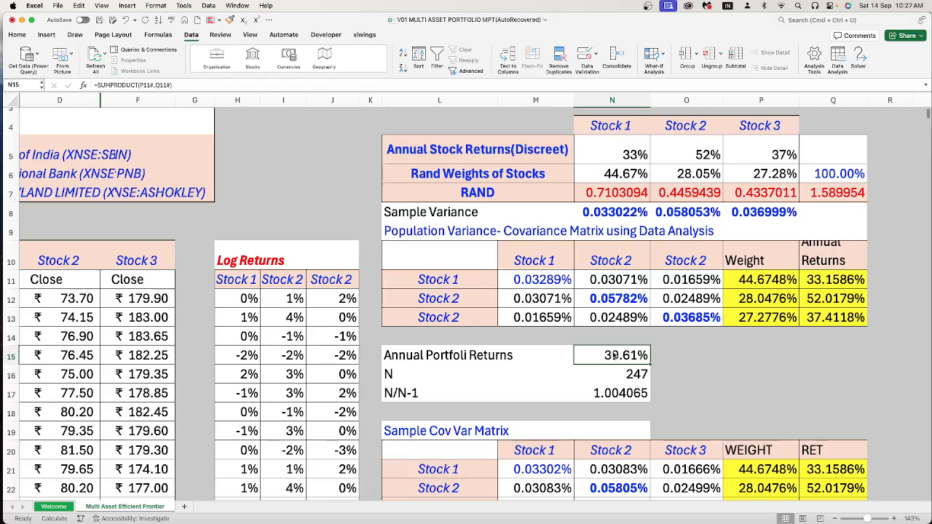
pyautogui.doubleClick(613, 353)
pyautogui.press('Return')
pyautogui.doubleClick(633, 373)
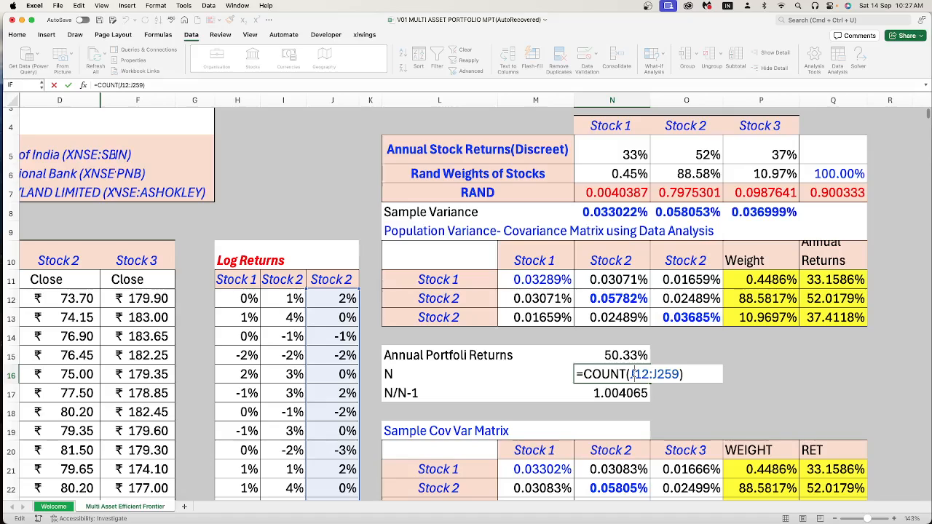
pyautogui.press('Return')
# Clear the values of the Sample Cov Var Matrix, M21:O23.
pyautogui.click(540, 284)
pyautogui.scroll(-3, 461, 247)
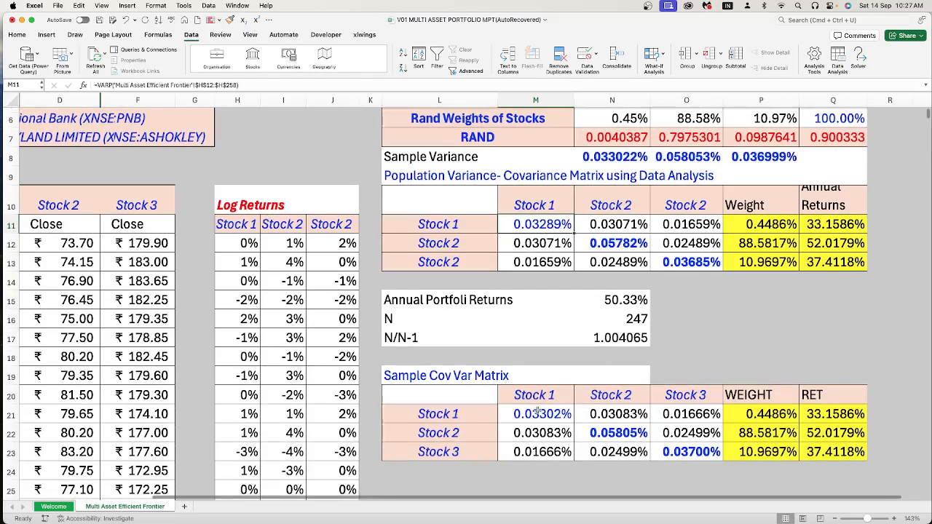
pyautogui.moveTo(538, 412); pyautogui.dragTo(663, 451)
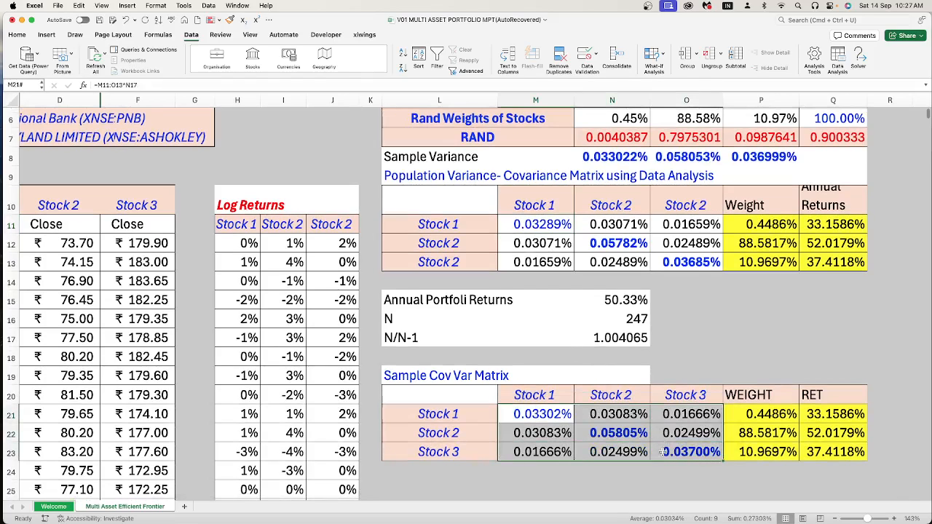
pyautogui.press('Delete')
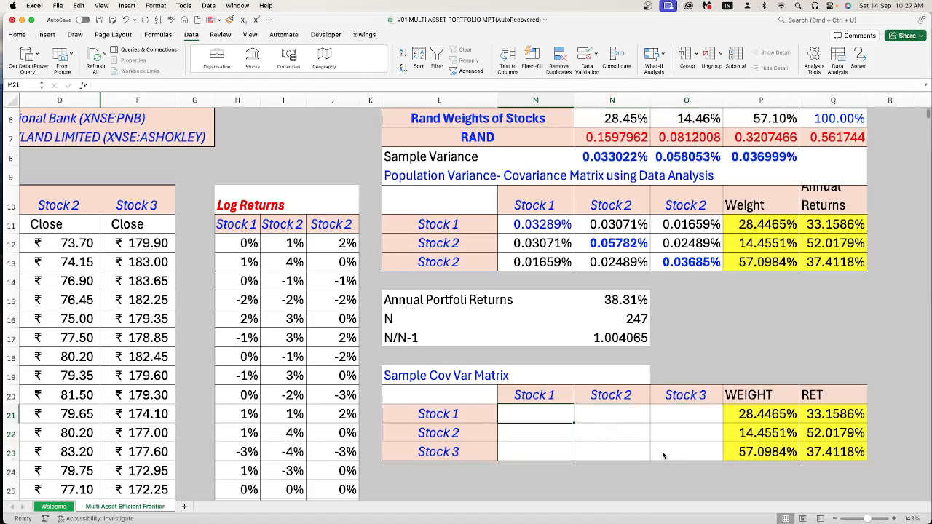
# Fill the Sample Cov Var Matrix M21:O23 with the array formula =N17*M11:O13.
pyautogui.moveTo(555, 417); pyautogui.dragTo(650, 446)
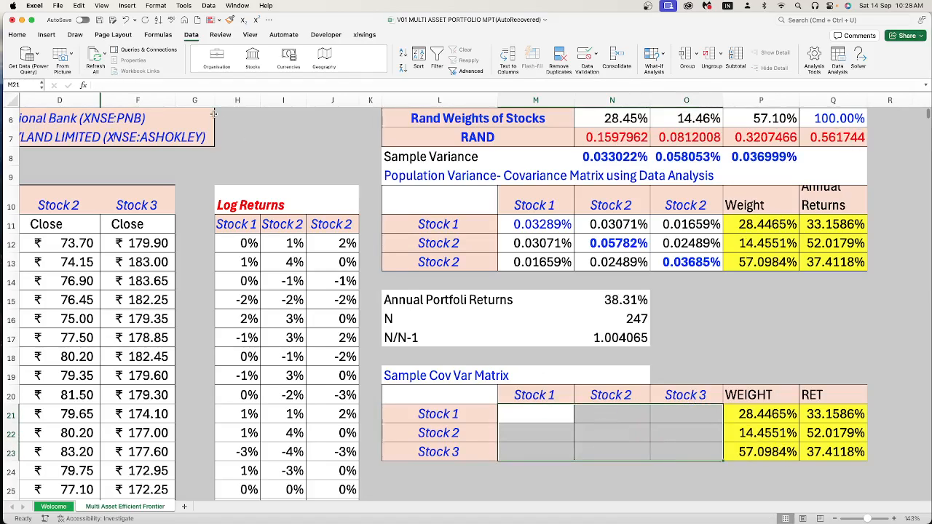
pyautogui.click(138, 85)
pyautogui.write('=')
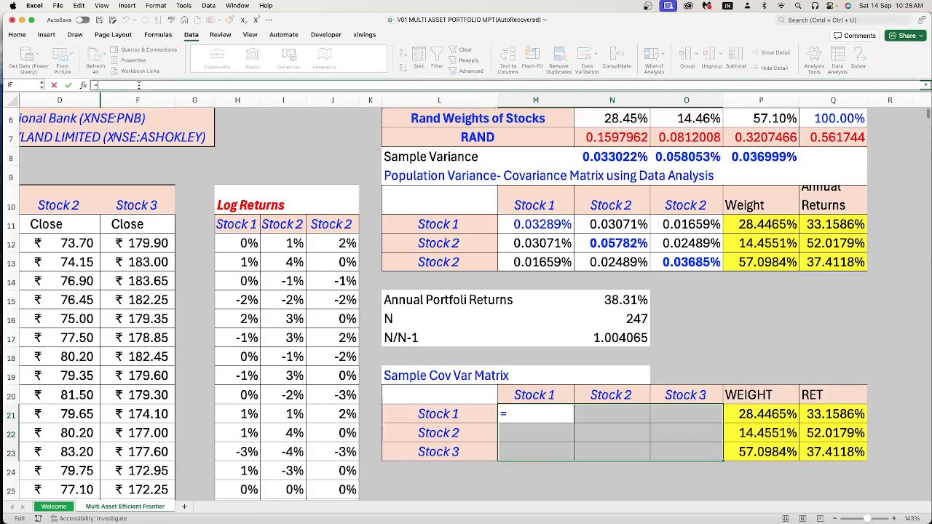
pyautogui.click(621, 338)
pyautogui.write('*')
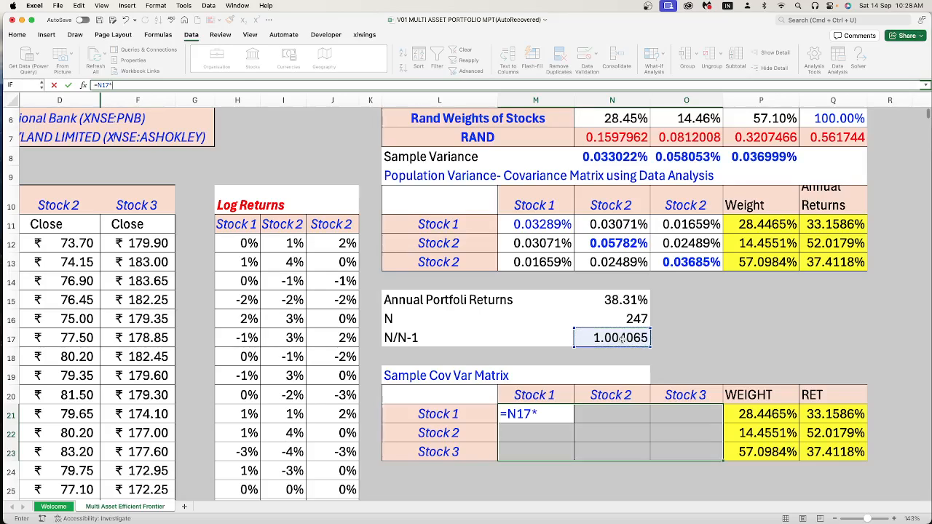
pyautogui.moveTo(533, 224); pyautogui.dragTo(687, 255)
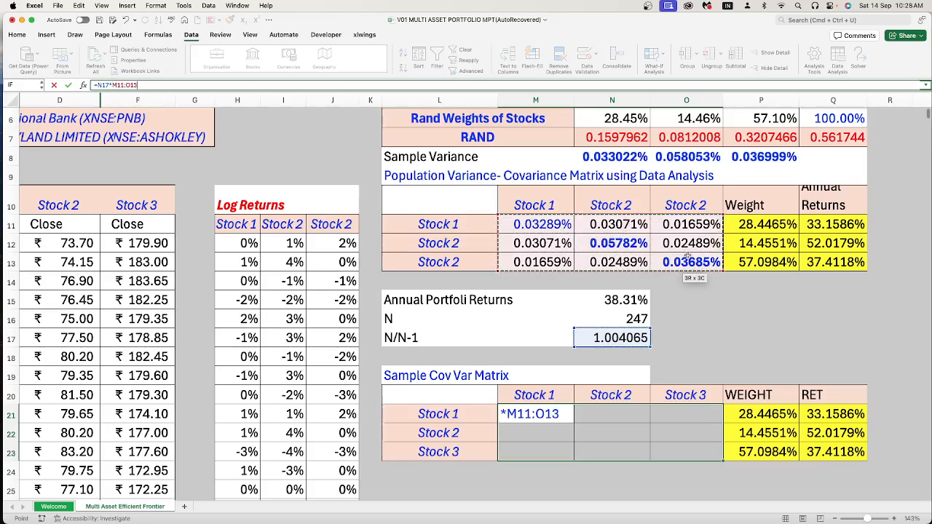
pyautogui.click(163, 86)
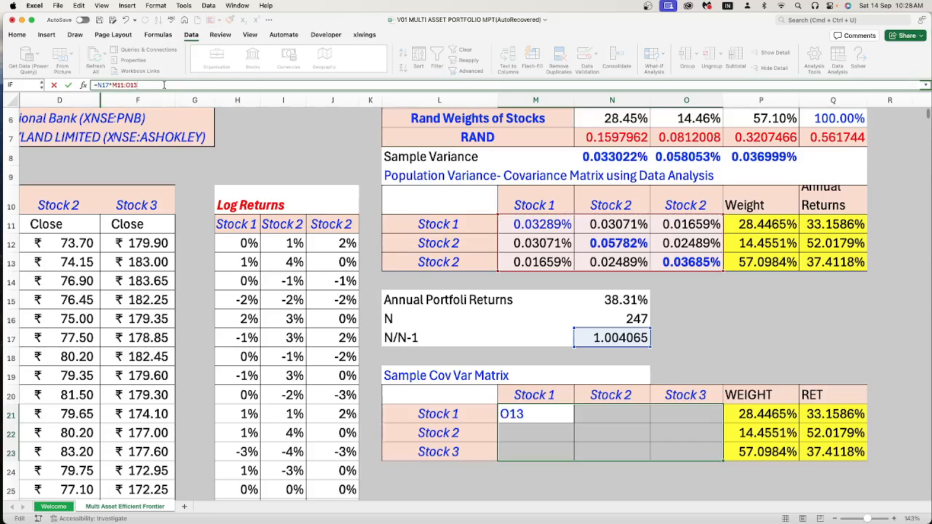
pyautogui.press('Return')
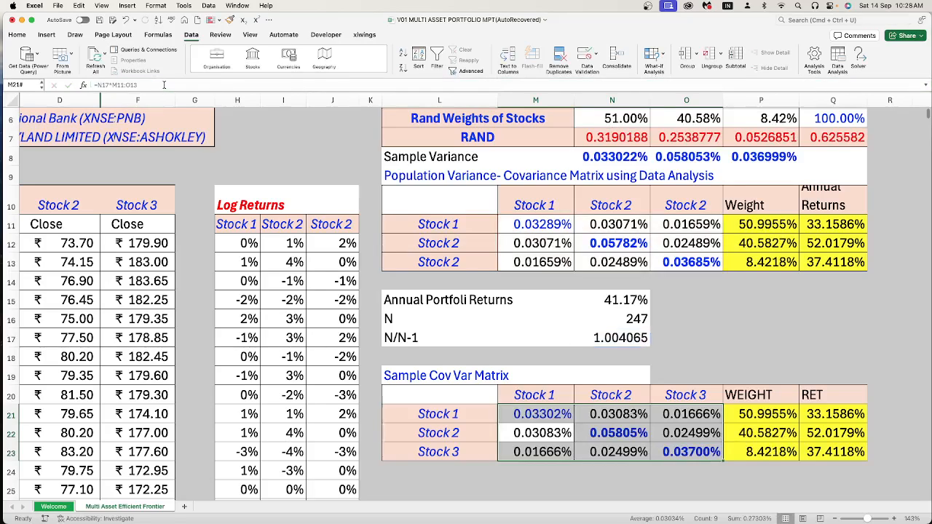
# Give the Annual Portfolio Returns label cell L28 a white fill.
pyautogui.click(565, 432)
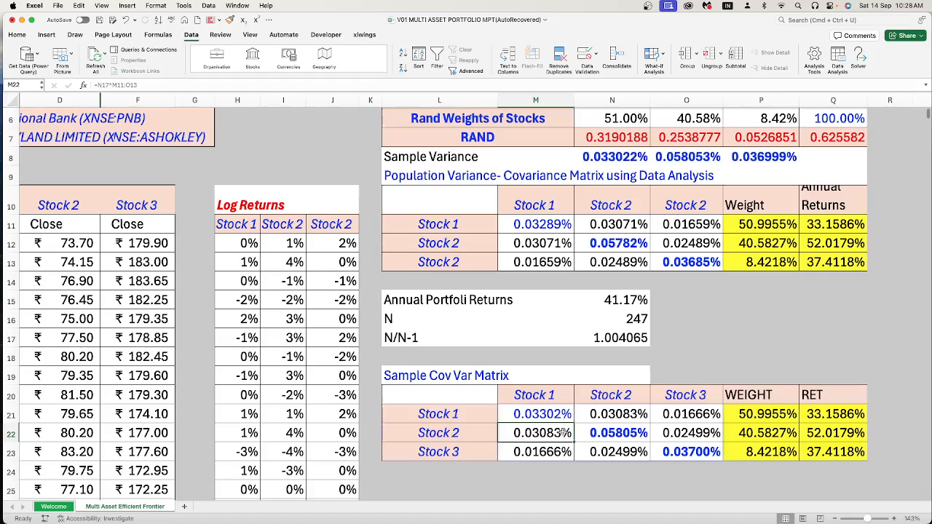
pyautogui.scroll(-7, 565, 432)
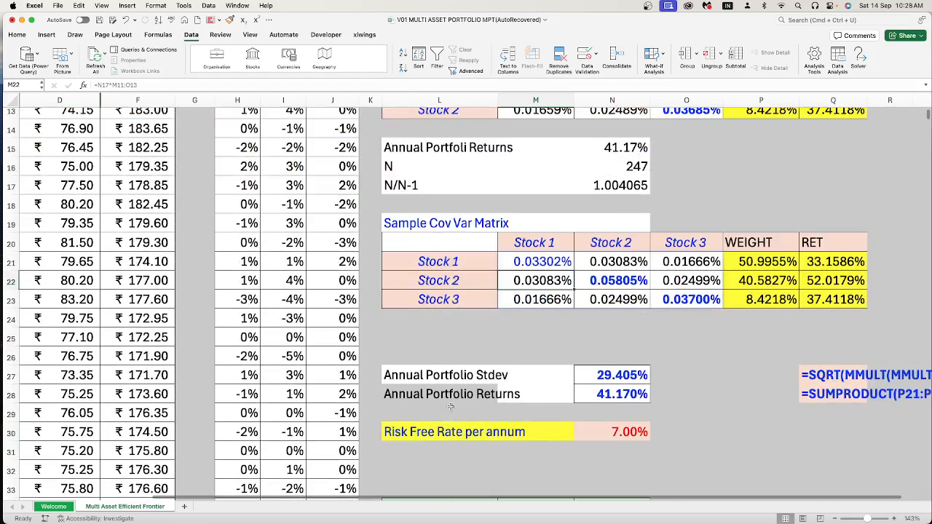
pyautogui.click(412, 393)
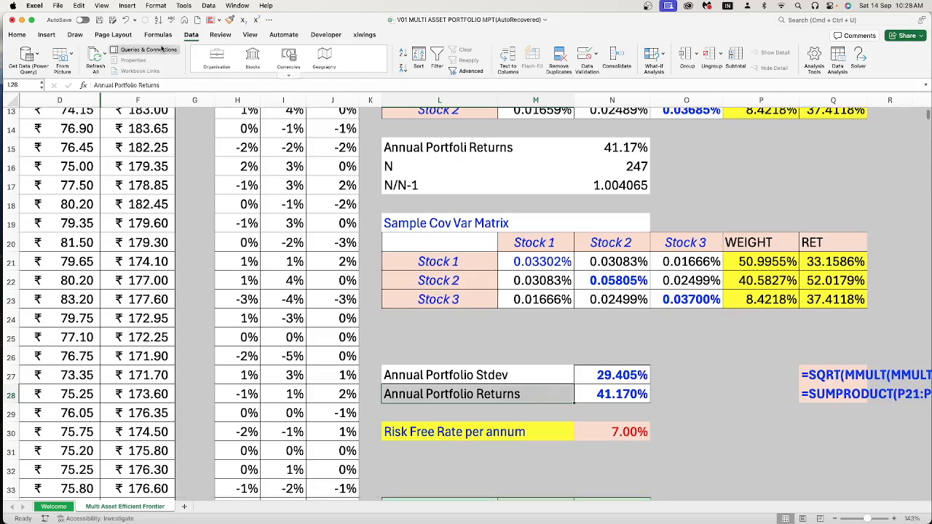
pyautogui.click(19, 36)
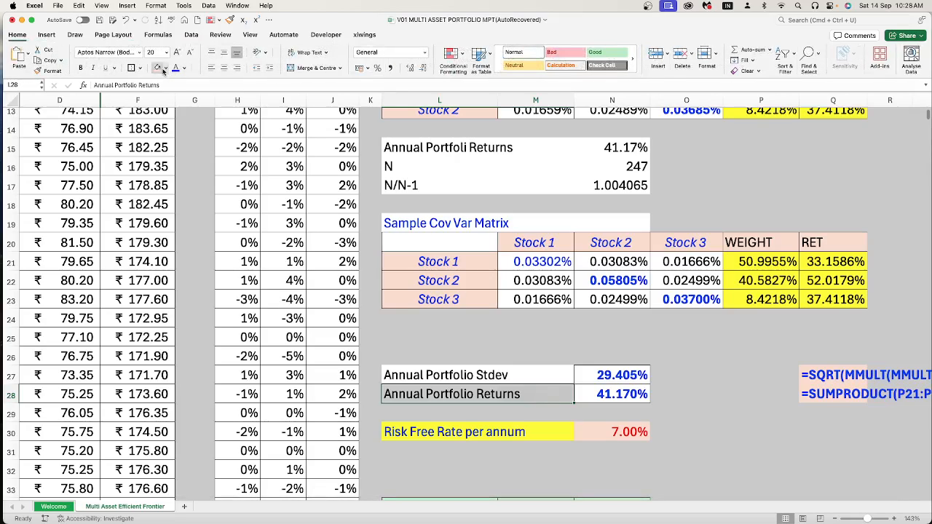
pyautogui.click(166, 68)
pyautogui.click(160, 110)
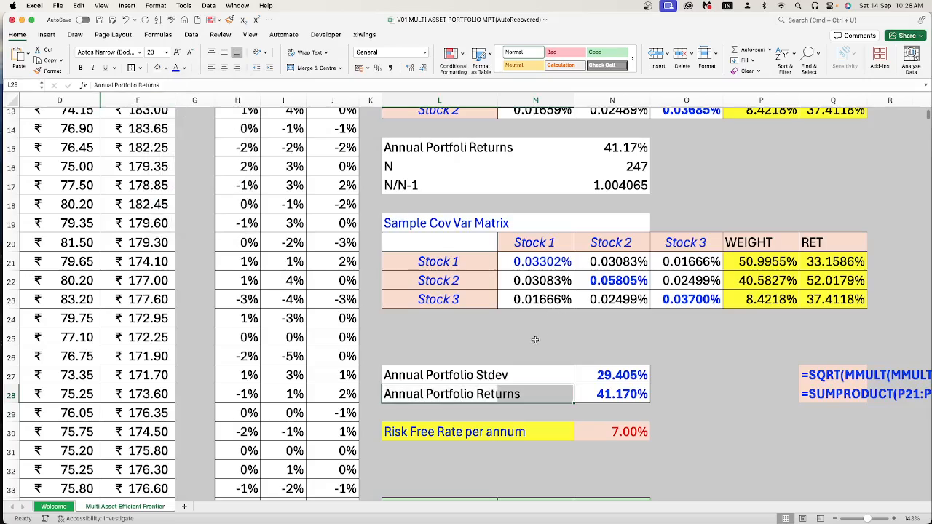
# Re-enter the Annual Portfolio Stdev formula in N27 as =SQRT(MMULT(MMULT(TRANSPOSE(P21#),M21#),P21#)*252).
pyautogui.doubleClick(619, 374)
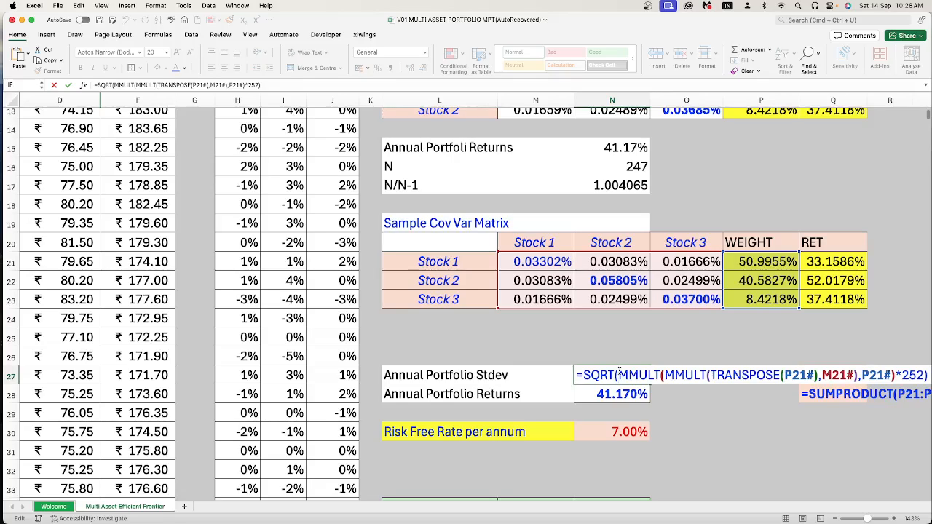
pyautogui.press('Return')
pyautogui.click(618, 374)
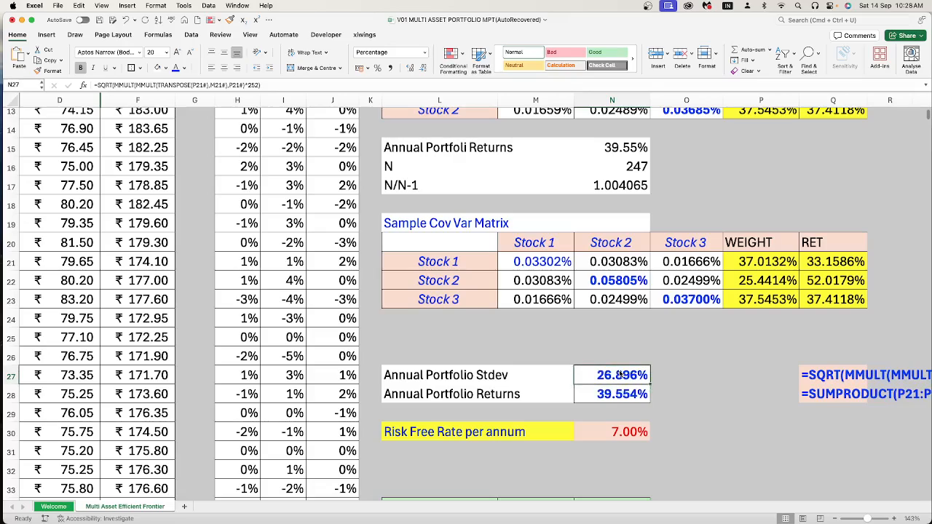
pyautogui.write('=sq')
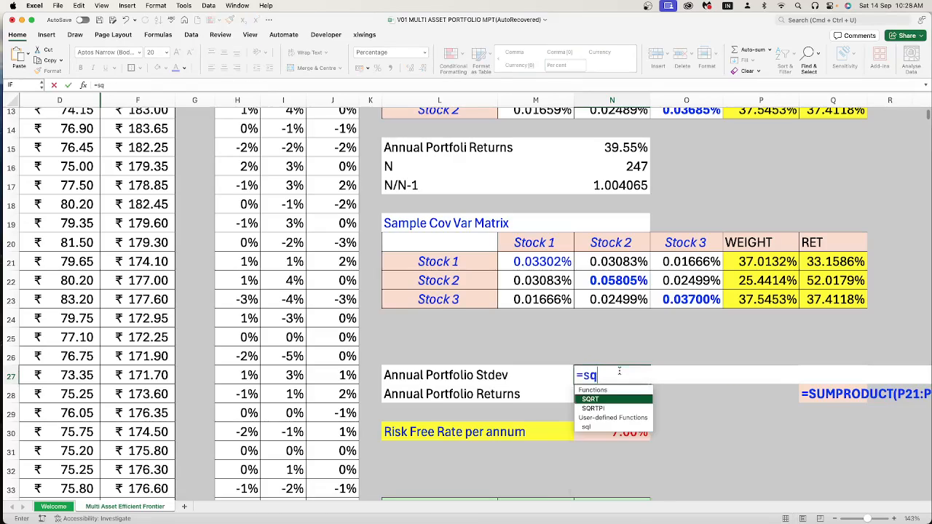
pyautogui.write('rt(')
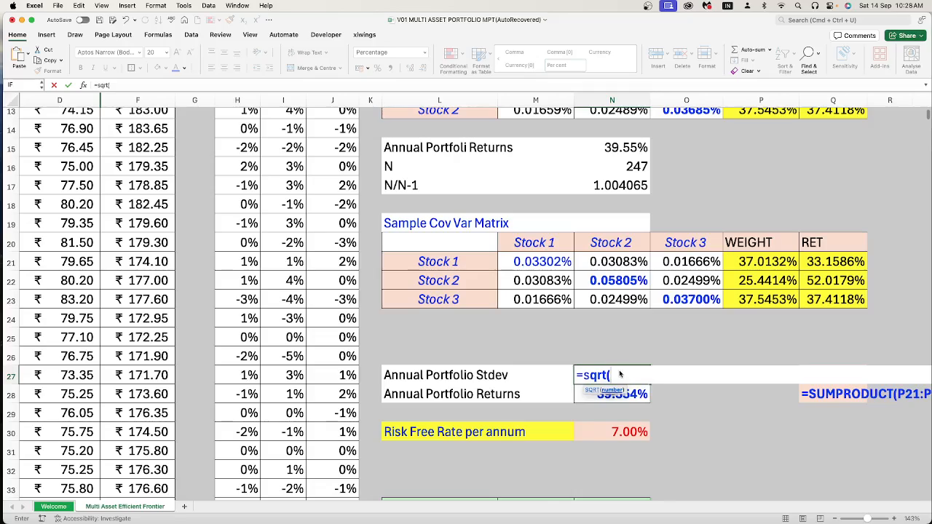
pyautogui.write('MMULT(MMULT')
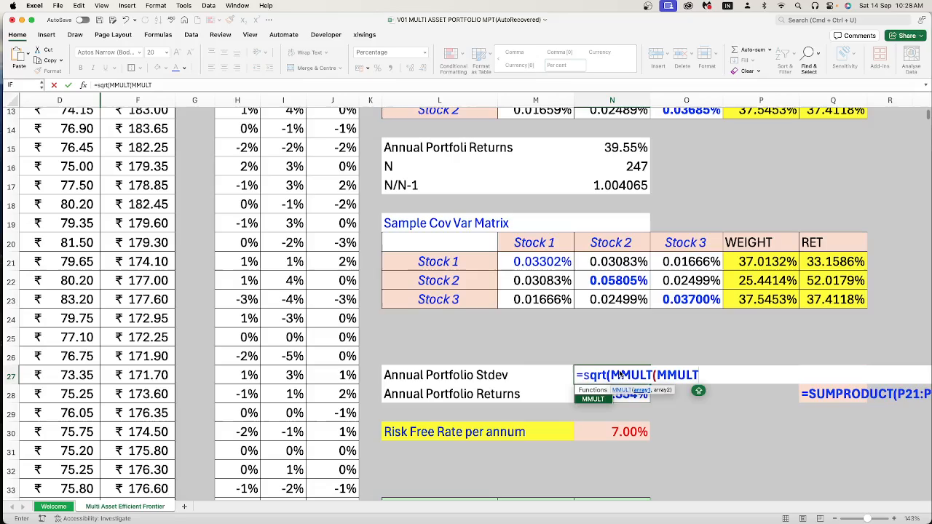
pyautogui.write('(')
pyautogui.write('TRANSPOE')
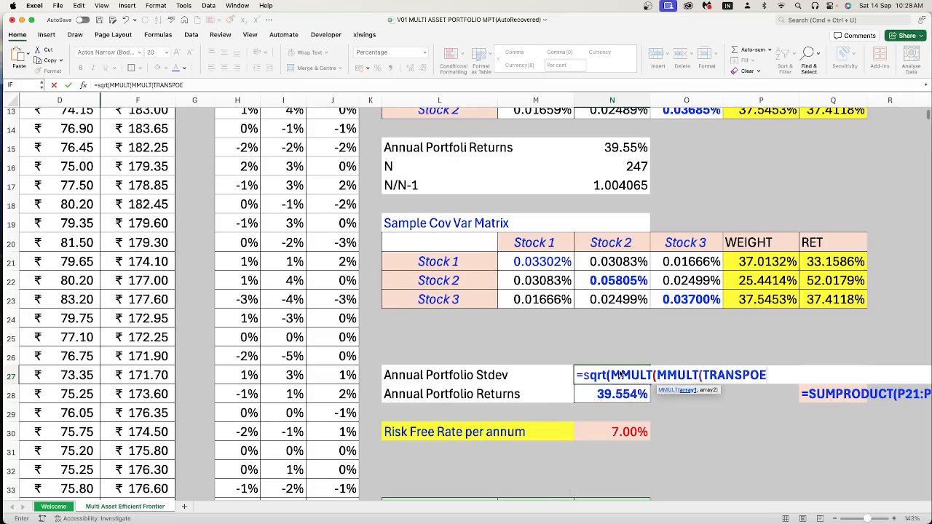
pyautogui.press('BackSpace')
pyautogui.write('SE(')
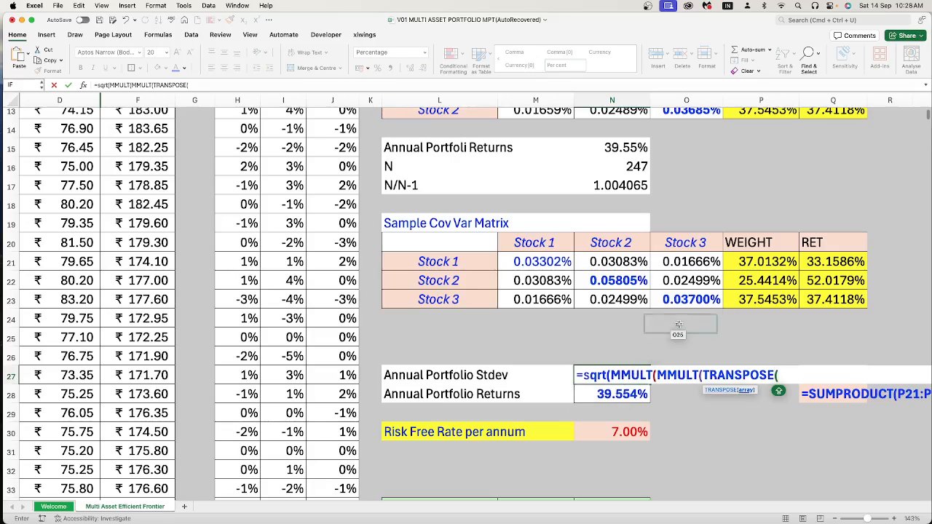
pyautogui.moveTo(732, 266); pyautogui.dragTo(748, 301)
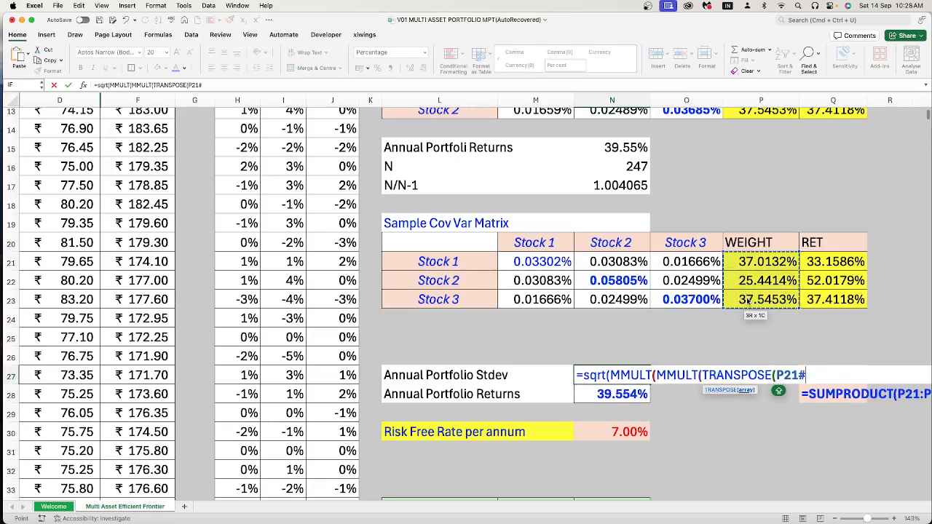
pyautogui.write('),')
pyautogui.moveTo(531, 258); pyautogui.dragTo(696, 302)
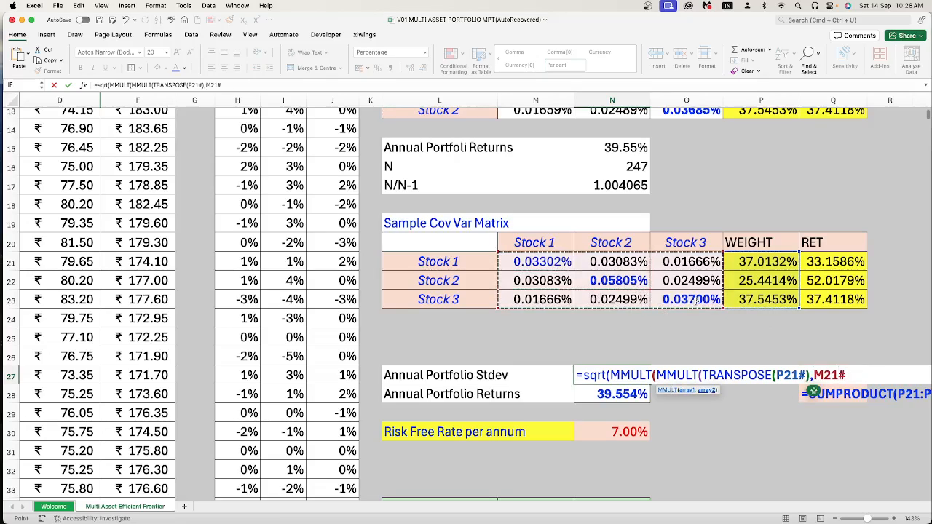
pyautogui.write('),')
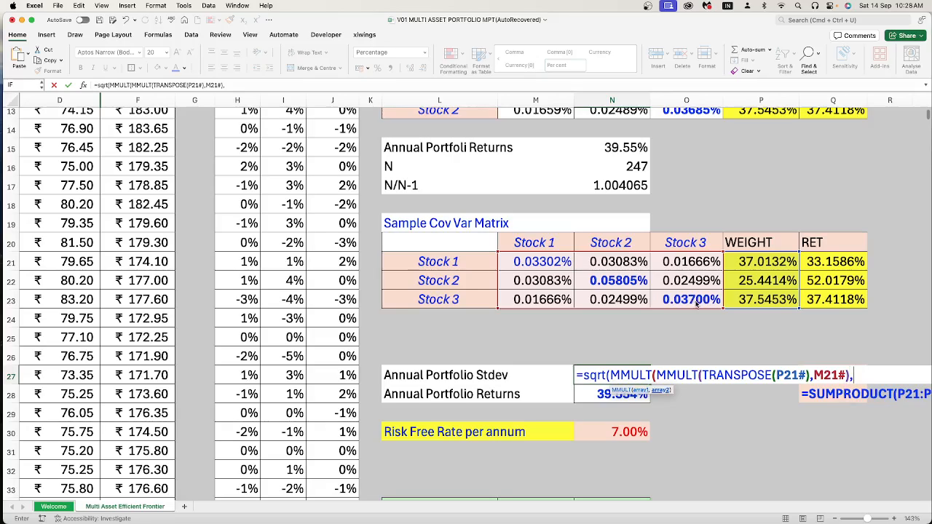
pyautogui.moveTo(765, 257); pyautogui.dragTo(774, 300)
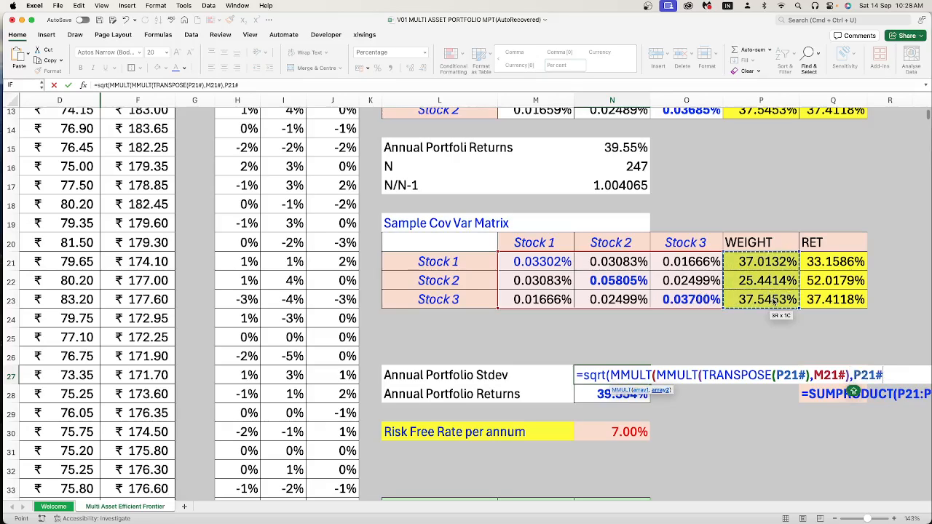
pyautogui.write(')*')
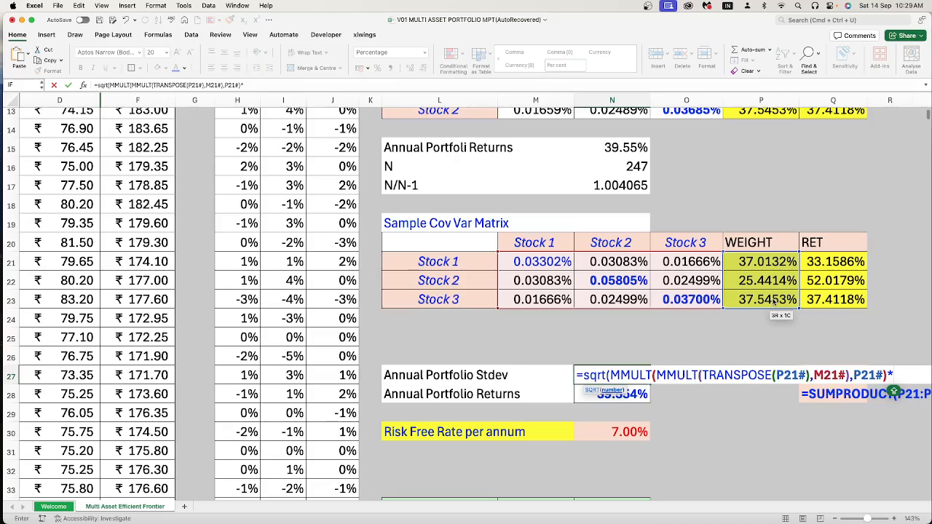
pyautogui.write('25')
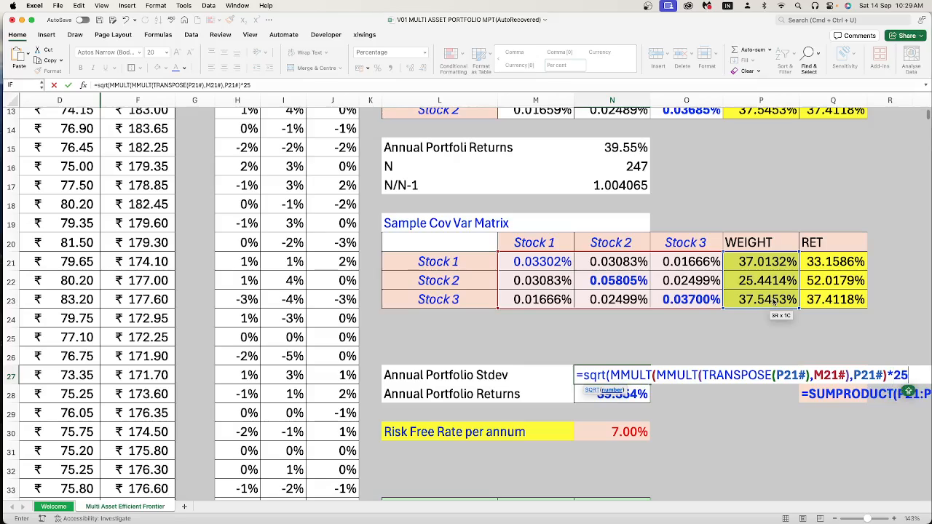
pyautogui.write('2)')
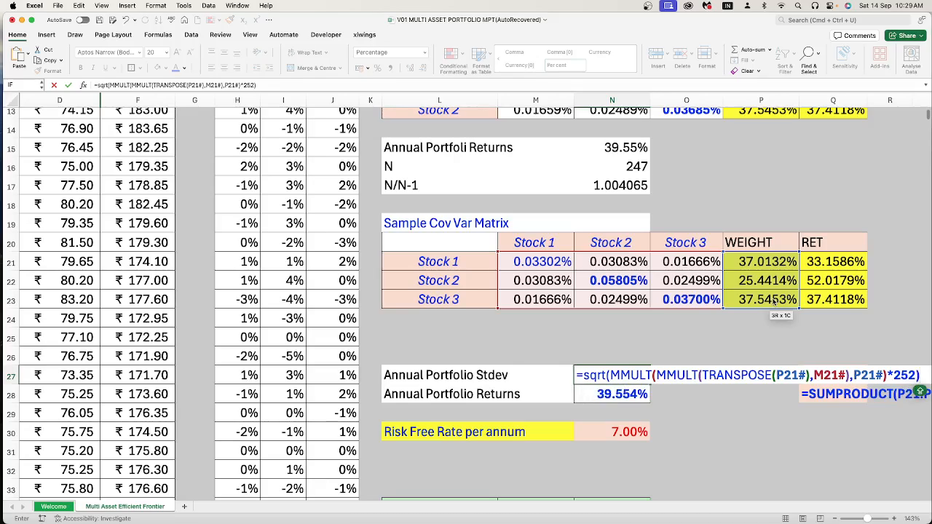
pyautogui.click(278, 84)
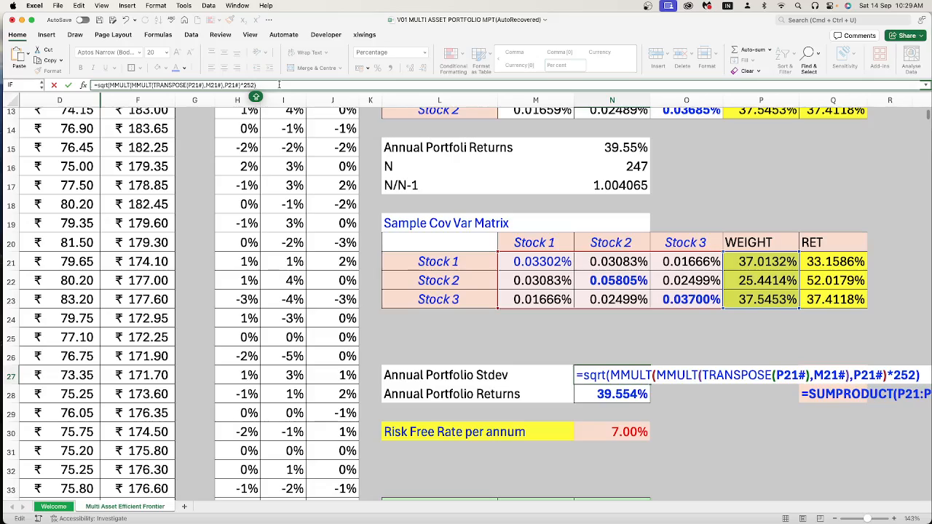
pyautogui.press('Return')
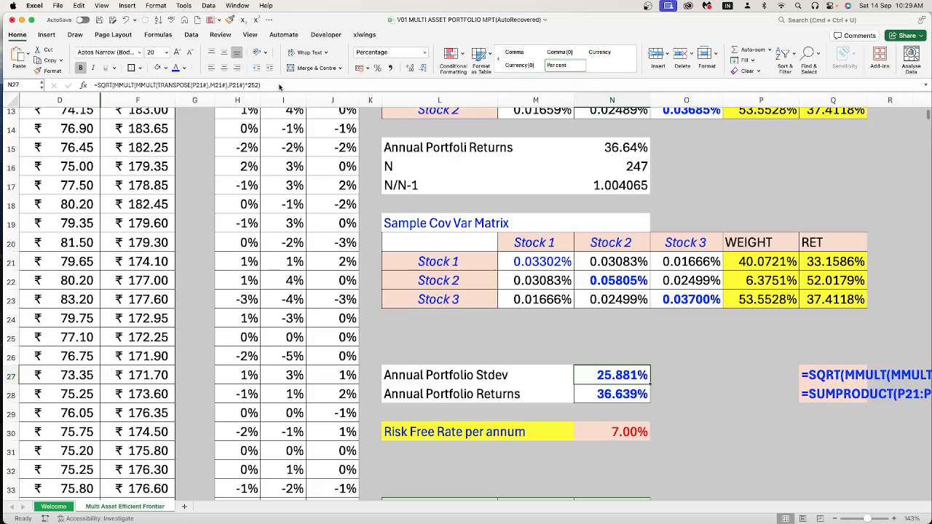
# Examine the Annual Portfolio Stdev formula in N27 and the SUMPRODUCT formula for Annual Portfolio Returns in N28.
pyautogui.doubleClick(602, 377)
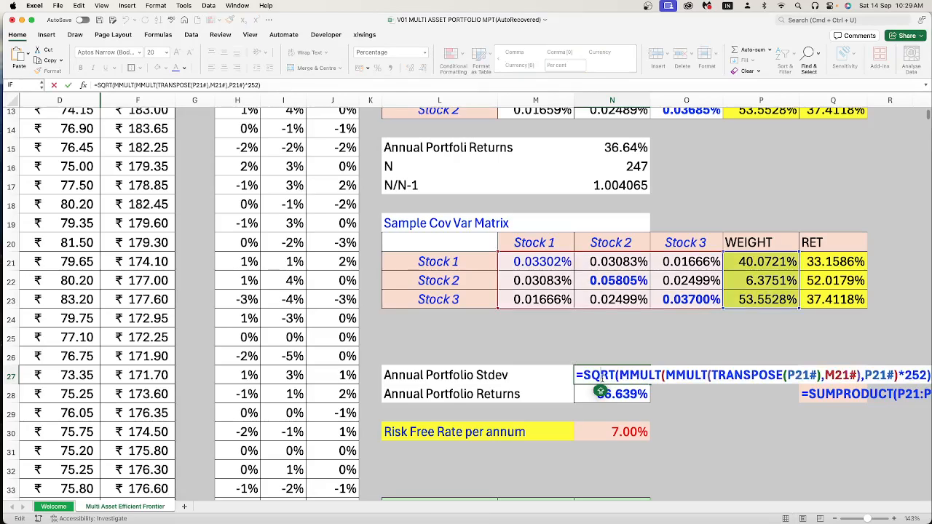
pyautogui.press('Return')
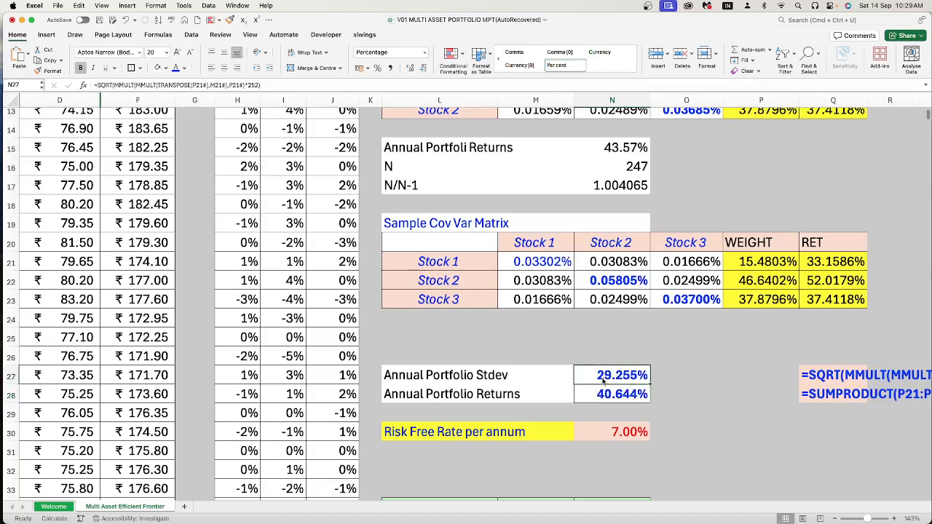
pyautogui.doubleClick(600, 395)
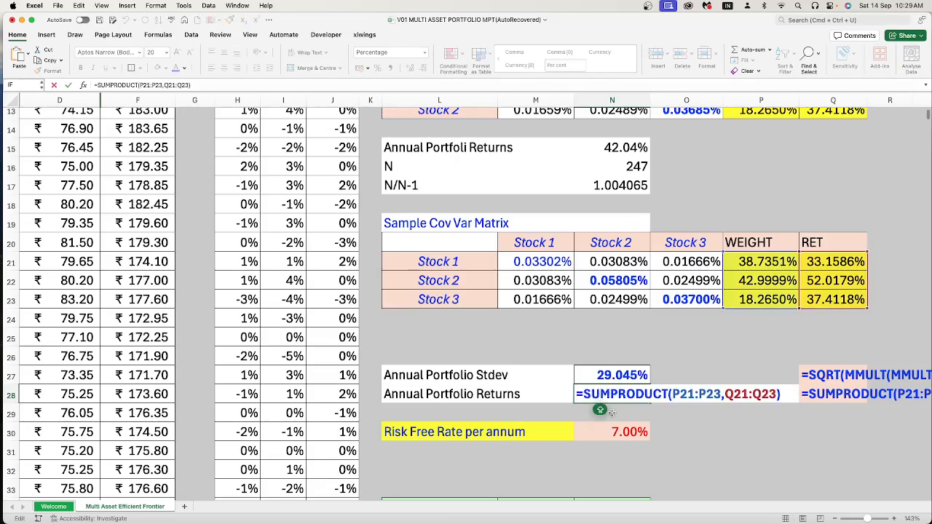
pyautogui.press('Return')
# Clear the Risk and Returns values of all simulations, M36:N5035.
pyautogui.scroll(-3, 610, 415)
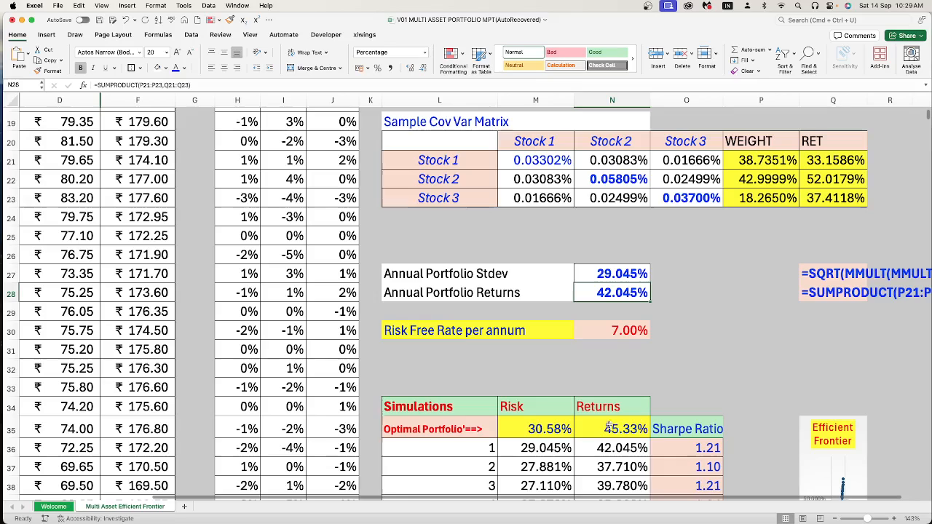
pyautogui.scroll(-2, 612, 426)
pyautogui.click(535, 394)
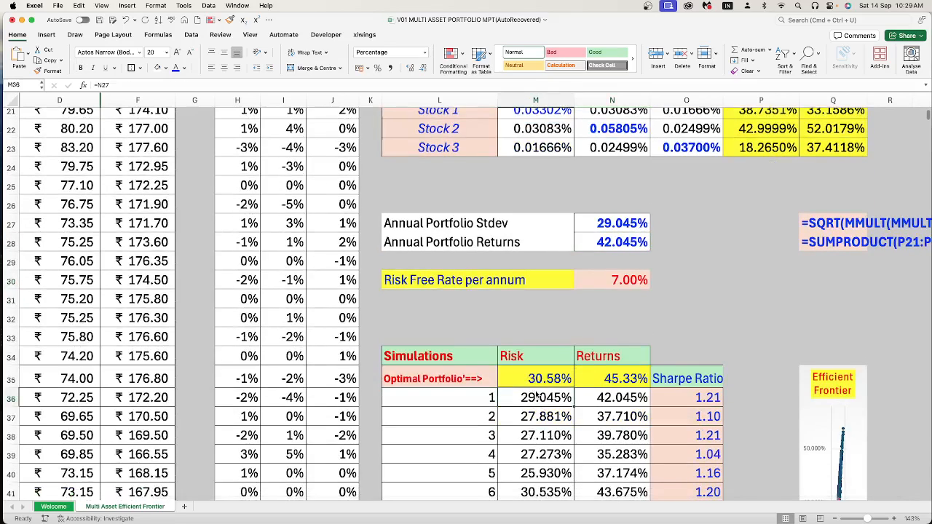
pyautogui.hotkey('shift', 'Right')
pyautogui.moveTo(536, 394); pyautogui.dragTo(537, 394)
pyautogui.press('super+shift+Down')
pyautogui.press('BackSpace')
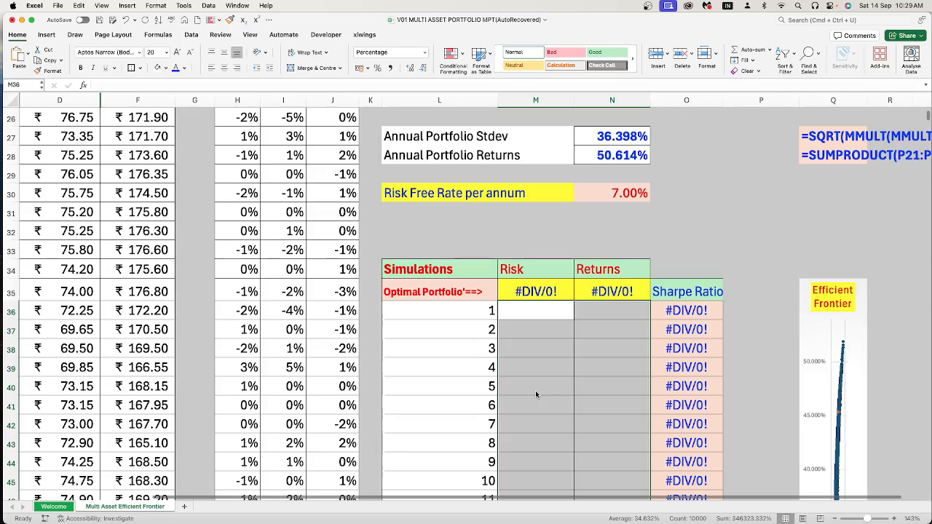
# Link the first simulation row to the portfolio results, with =N27 for Risk in M36 and =N28 for Returns in N36.
pyautogui.write('=')
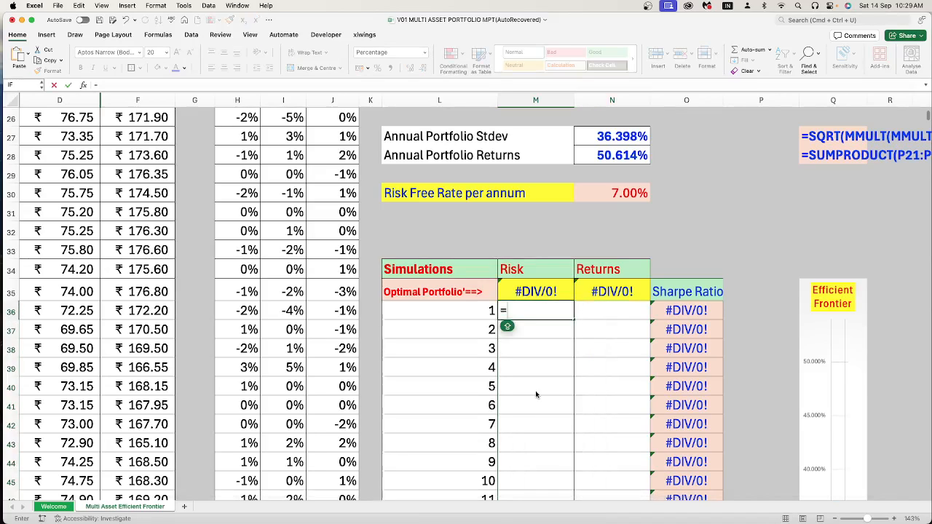
pyautogui.click(589, 136)
pyautogui.press('Tab')
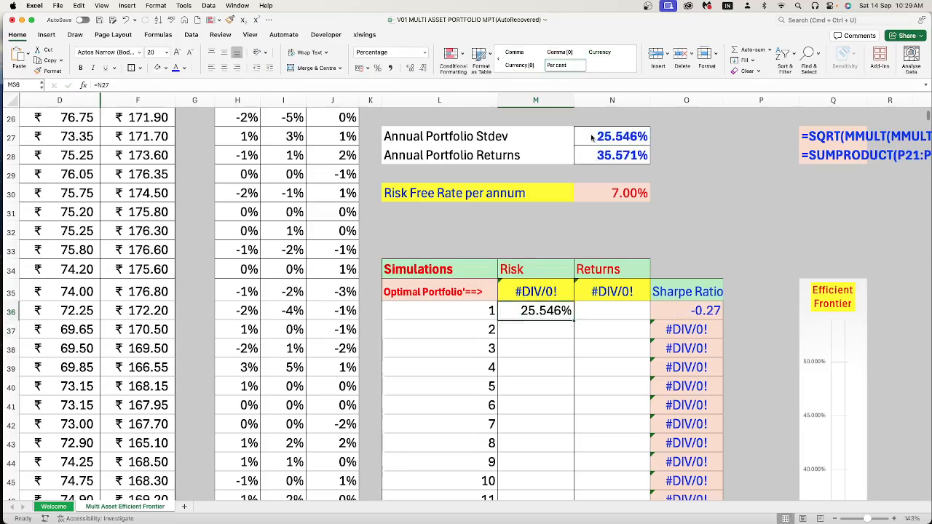
pyautogui.write('=')
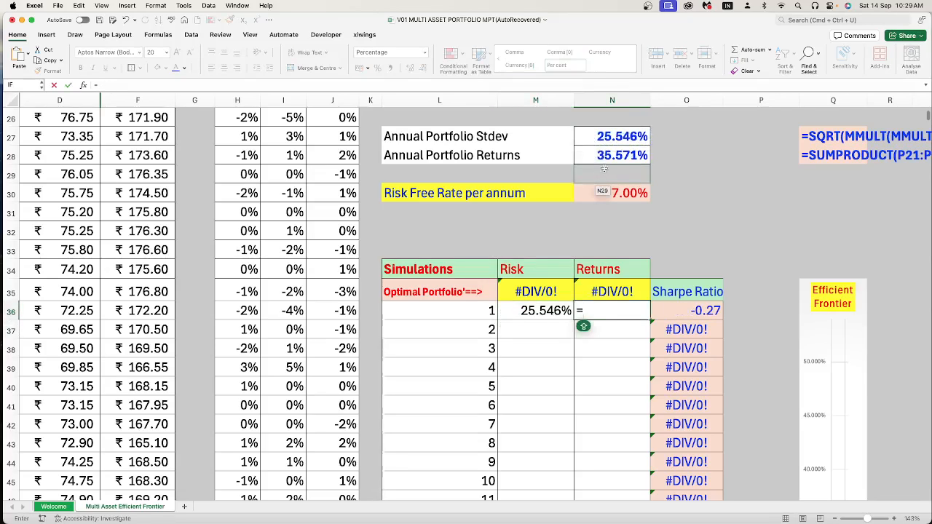
pyautogui.click(607, 156)
pyautogui.press('Return')
pyautogui.press('Up')
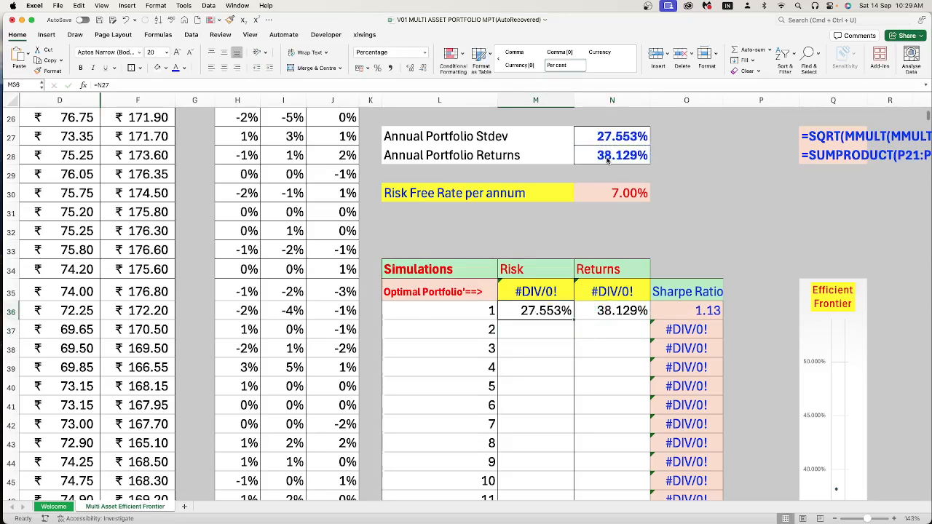
# Run the 5000 simulations with a Data Table over L36:N5035, using blank cell Q32 as the column input cell.
pyautogui.press('Left')
pyautogui.hotkey('shift', 'Right')
pyautogui.hotkey('shift', 'Right')
pyautogui.hotkey('ctrl', 'shift', 'Down')
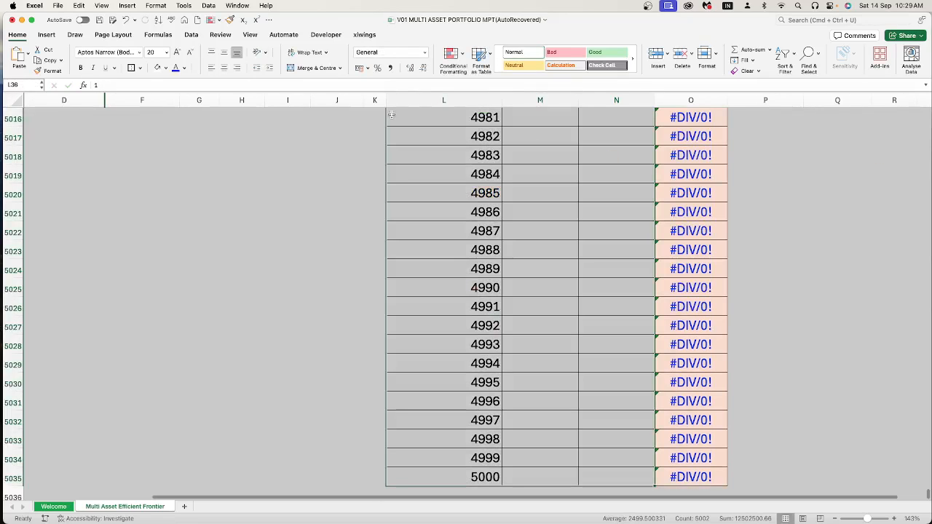
pyautogui.click(191, 35)
pyautogui.click(647, 65)
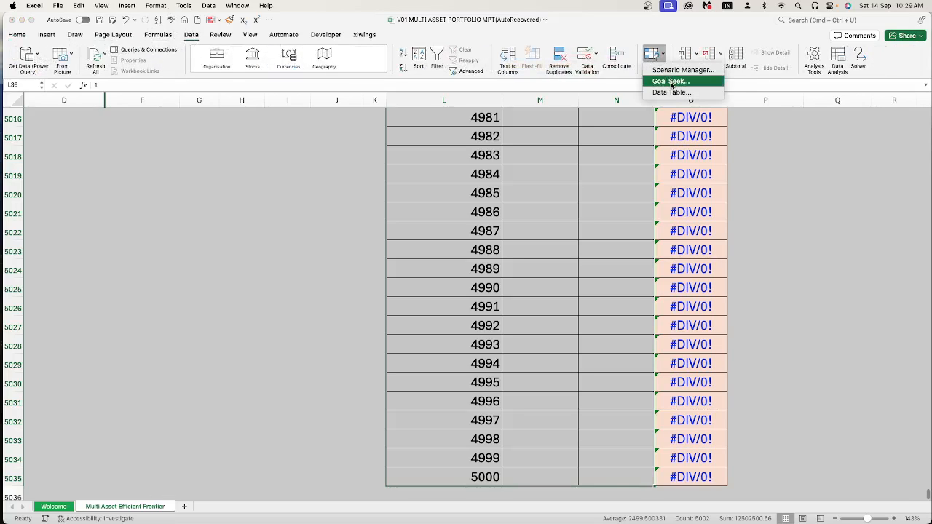
pyautogui.click(671, 92)
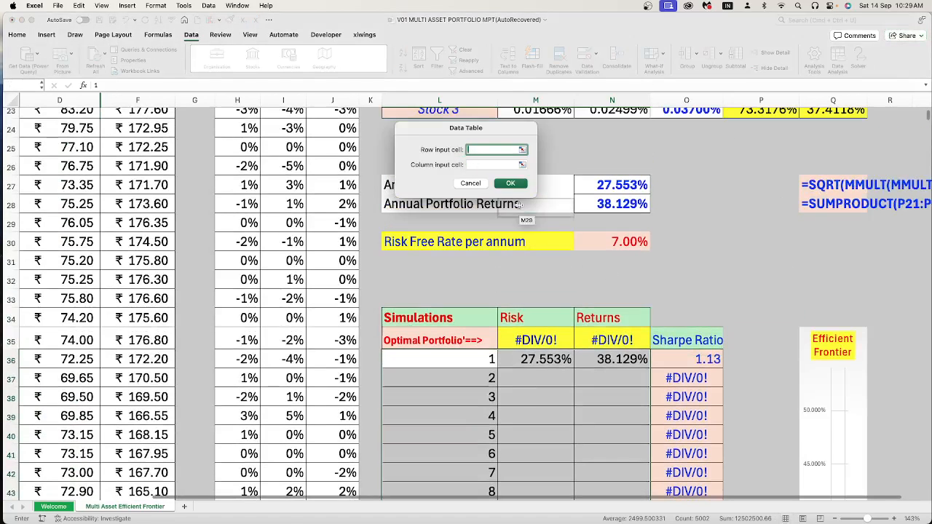
pyautogui.click(488, 166)
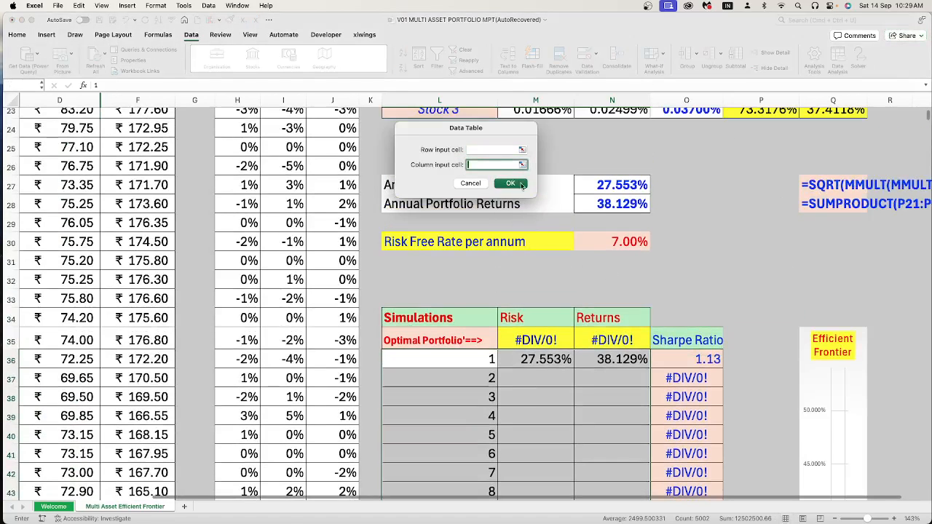
pyautogui.click(823, 282)
pyautogui.click(504, 185)
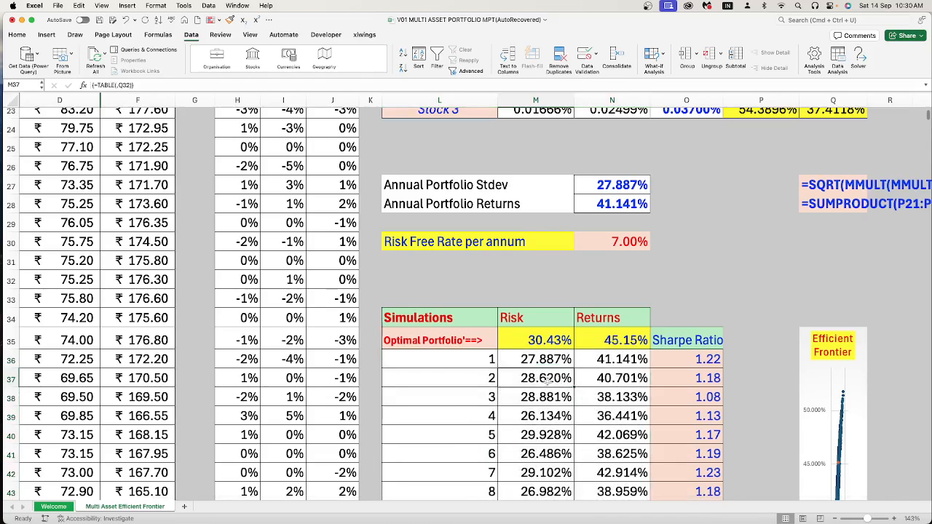
# Examine the Risk and Returns links in the first simulation row and the extent of the Simulations column.
pyautogui.click(530, 345)
pyautogui.press('Down')
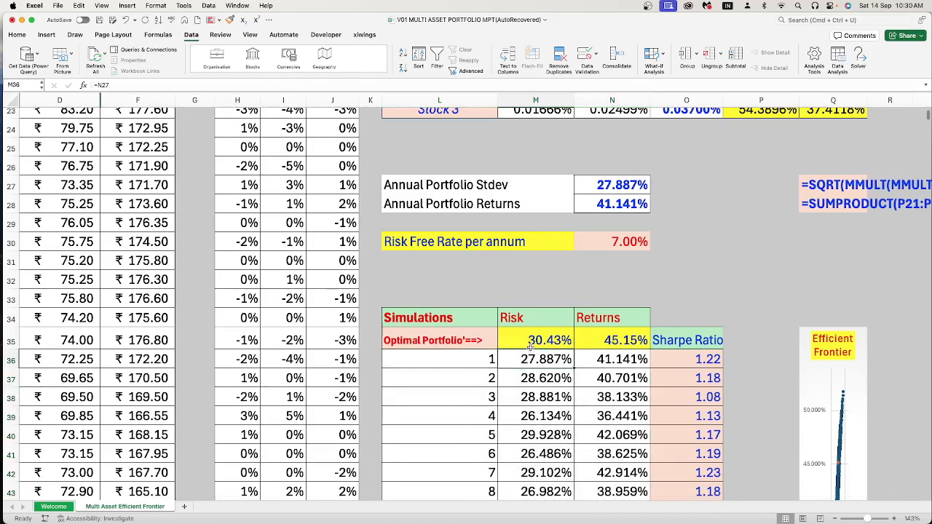
pyautogui.press('Right')
pyautogui.press('Left')
pyautogui.press('Left')
pyautogui.press('Right')
pyautogui.press('Left')
pyautogui.press('super+Down')
pyautogui.press('super+Up')
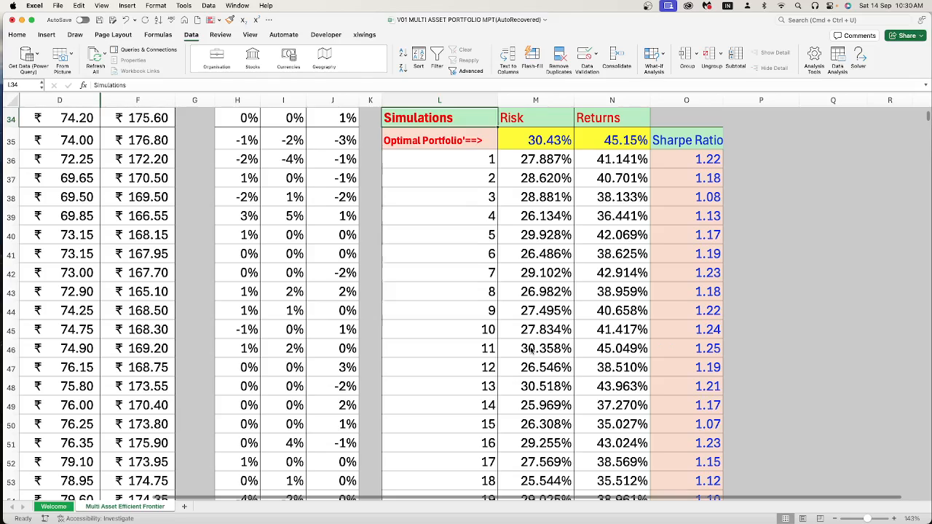
pyautogui.press('Down')
pyautogui.press('Up')
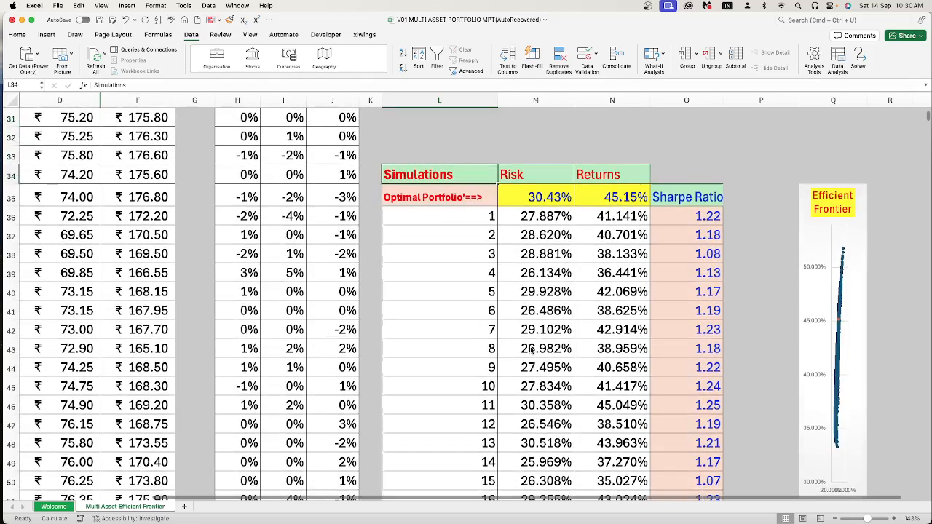
# Recalculate the workbook to generate a new set of simulated portfolios.
pyautogui.press('Right')
pyautogui.press('Down')
pyautogui.press('Right')
pyautogui.press('Right')
pyautogui.press('F9')
pyautogui.scroll(2, 531, 350)
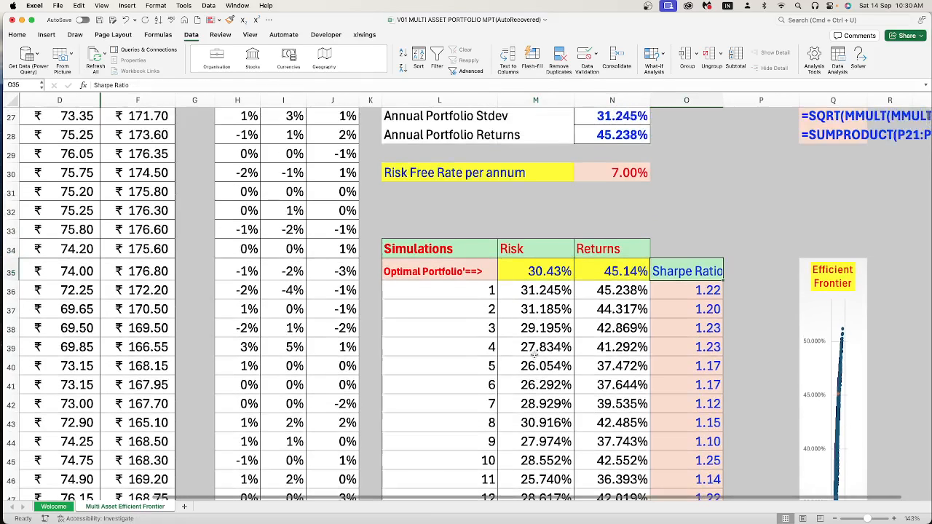
# Examine the Risk Free Rate in N30 and the first simulation's Risk, Returns and Sharpe Ratio formula in row 36.
pyautogui.click(613, 175)
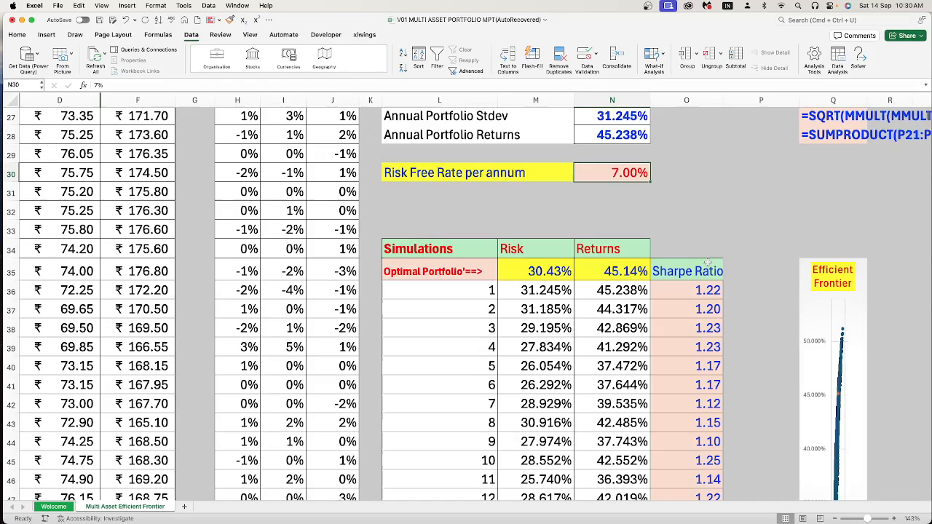
pyautogui.click(695, 276)
pyautogui.press('Down')
pyautogui.press('Left')
pyautogui.press('Left')
pyautogui.press('Left')
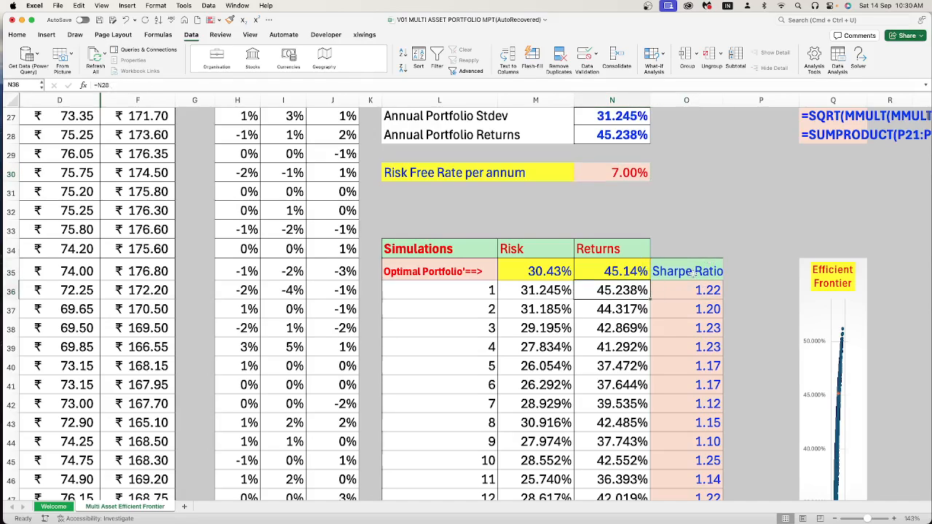
pyautogui.press('Right')
pyautogui.press('Right')
pyautogui.press('Right')
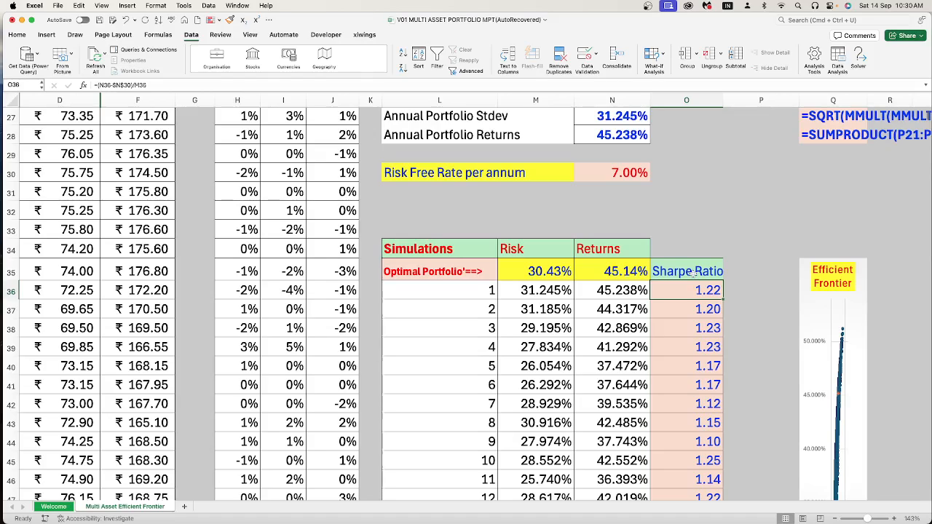
# Re-enter the Sharpe Ratio in O36 as =(N36-$N$30)/M36 and fill it down through all simulation rows.
pyautogui.write('=')
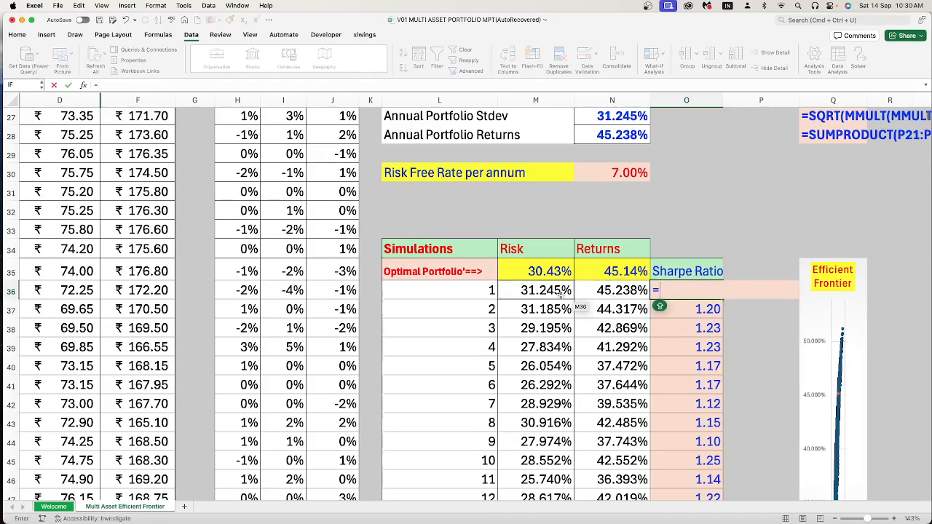
pyautogui.write('(')
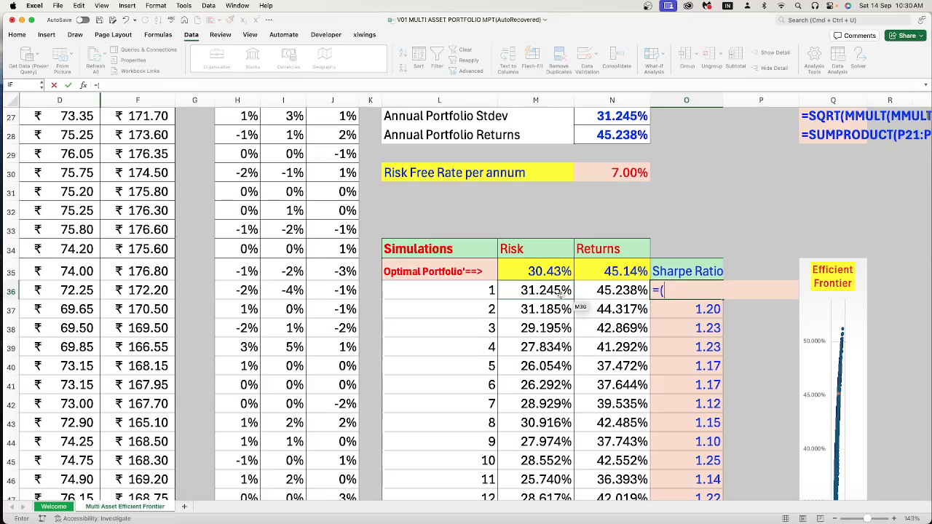
pyautogui.click(601, 291)
pyautogui.write('-')
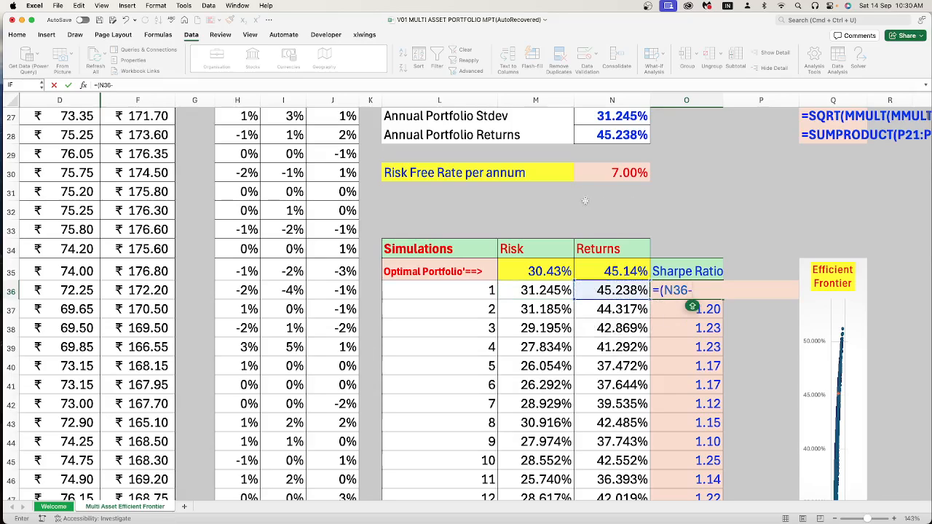
pyautogui.click(607, 174)
pyautogui.write(')')
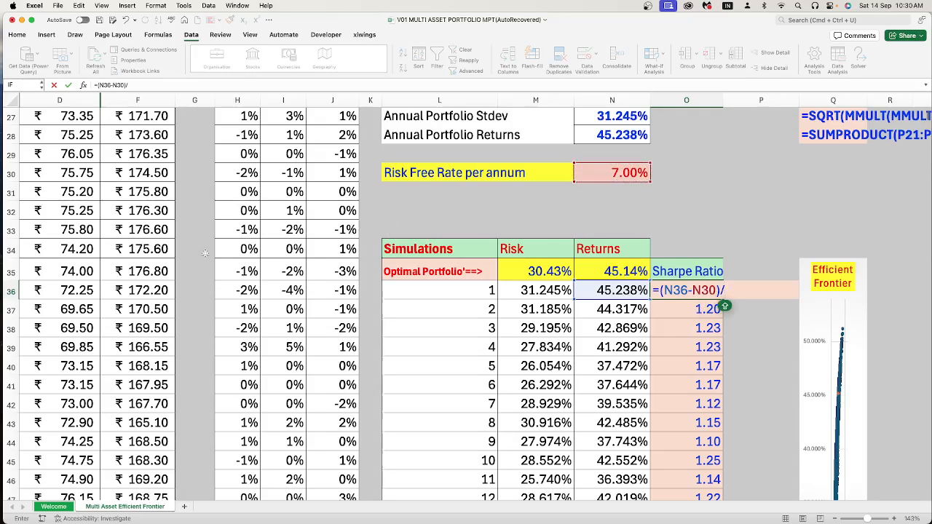
pyautogui.write('/')
pyautogui.click(508, 285)
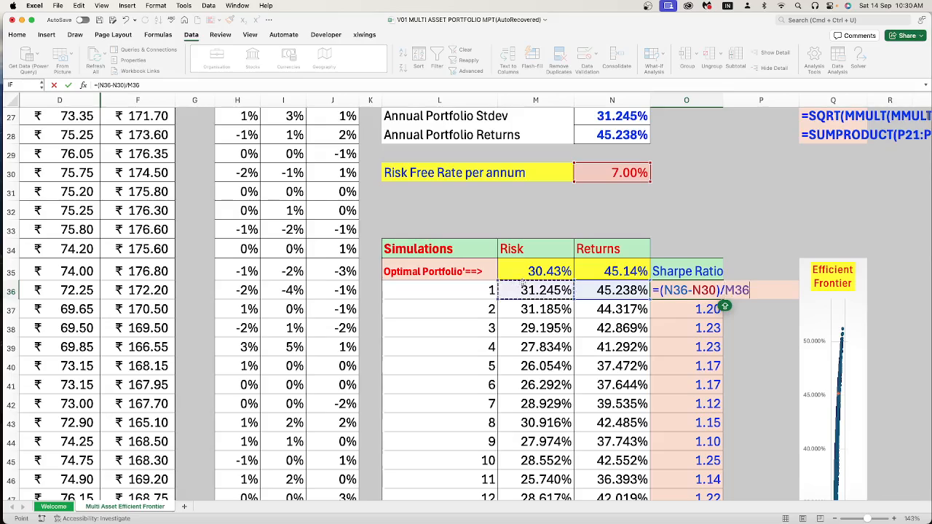
pyautogui.click(706, 290)
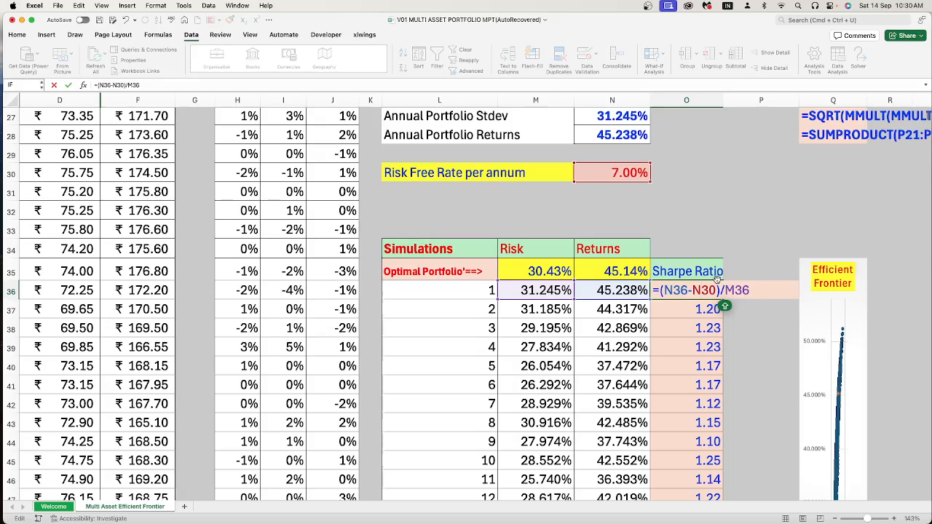
pyautogui.press('F4')
pyautogui.press('Return')
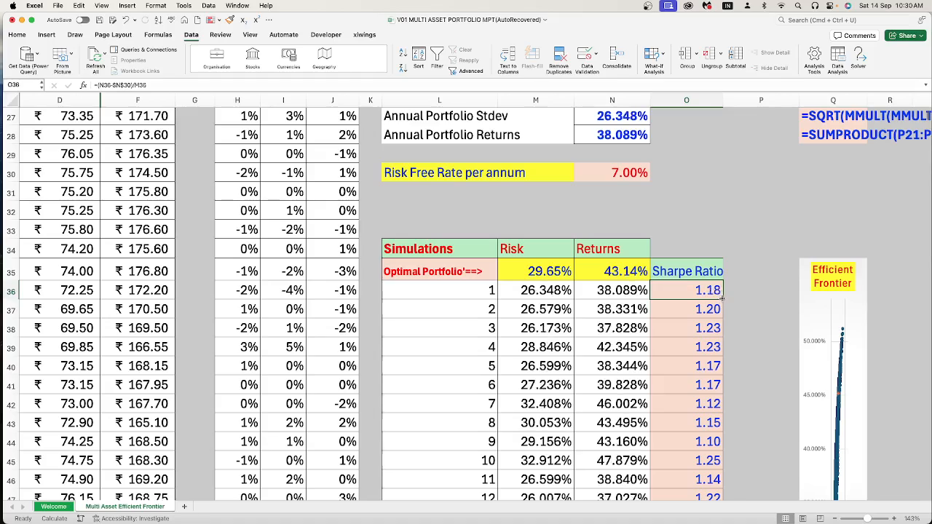
pyautogui.doubleClick(721, 294)
# Examine the copied Sharpe Ratio formula in O37 and the INDEX/MATCH formulas for the optimal portfolio's Risk in M35 and Returns in N35.
pyautogui.doubleClick(710, 310)
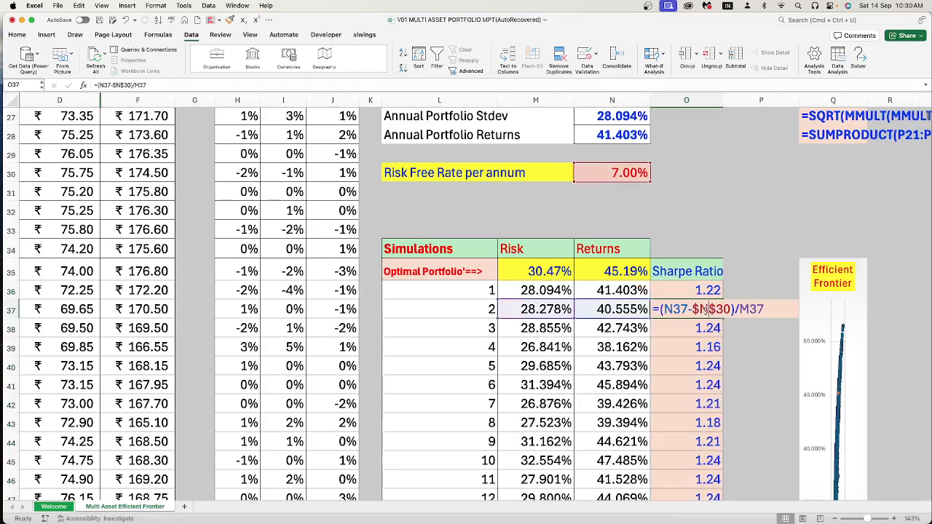
pyautogui.hotkey('shift', 'Return')
pyautogui.press('Left')
pyautogui.press('Left')
pyautogui.press('Up')
pyautogui.click(674, 348)
pyautogui.click(513, 276)
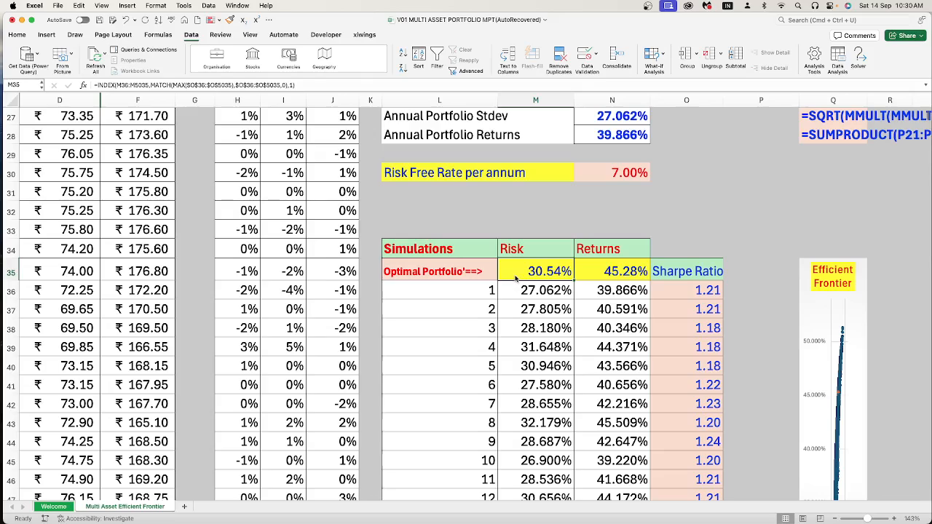
pyautogui.doubleClick(522, 271)
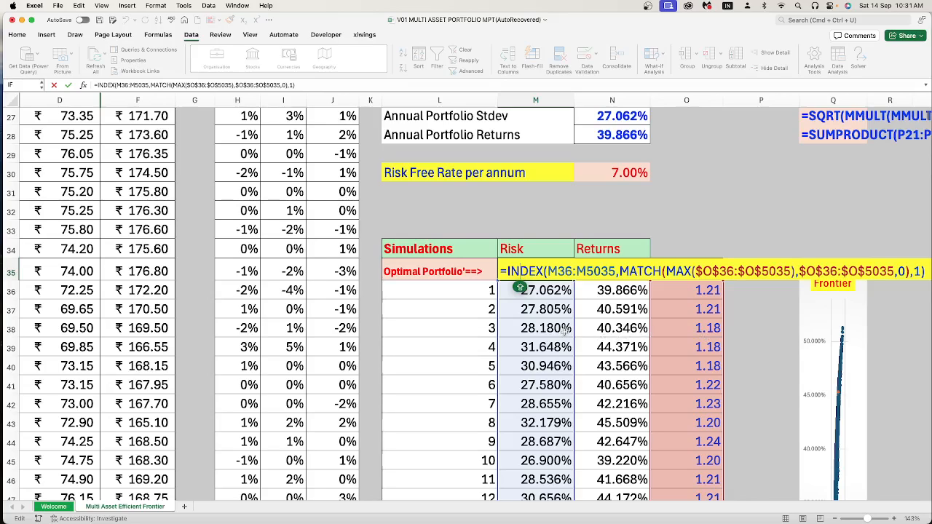
pyautogui.press('Return')
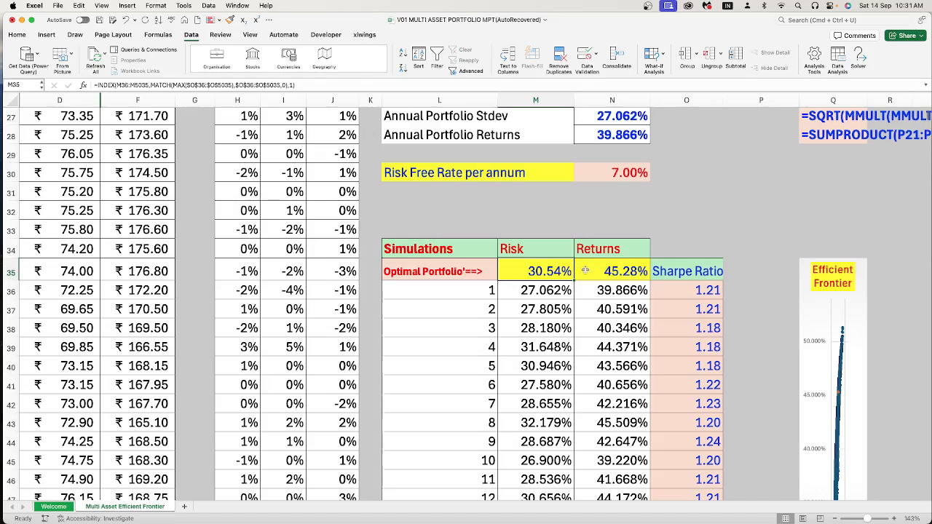
pyautogui.doubleClick(586, 275)
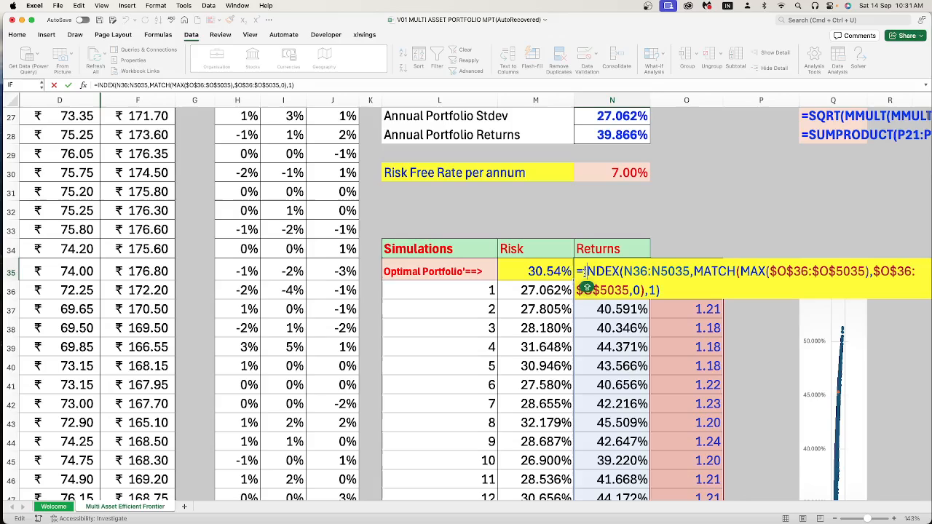
pyautogui.press('Return')
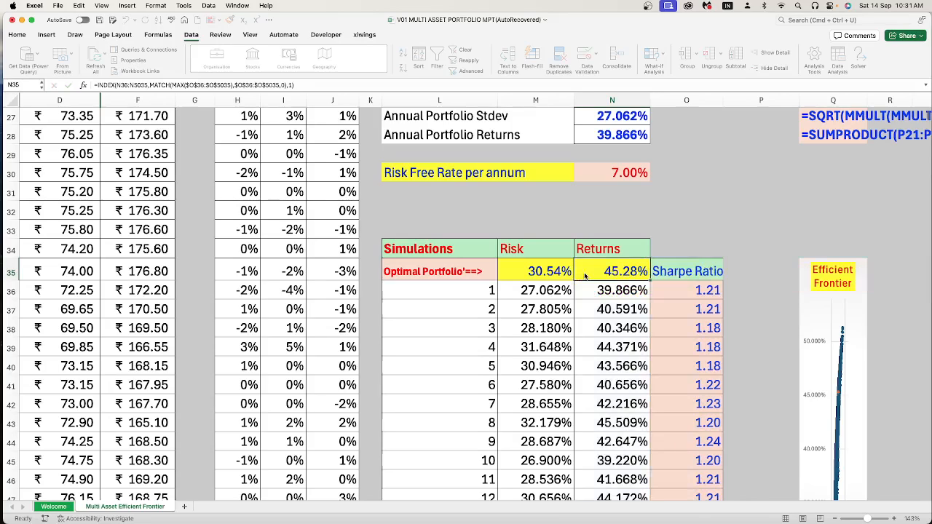
# Widen column Q so the Efficient Frontier charts spread out, and slightly enlarge the light chart.
pyautogui.click(455, 273)
pyautogui.press('Right')
pyautogui.press('Right')
pyautogui.press('Right')
pyautogui.press('Right')
pyautogui.press('Right')
pyautogui.press('Right')
pyautogui.press('Right')
pyautogui.press('Right')
pyautogui.press('Right')
pyautogui.press('Right')
pyautogui.press('Right')
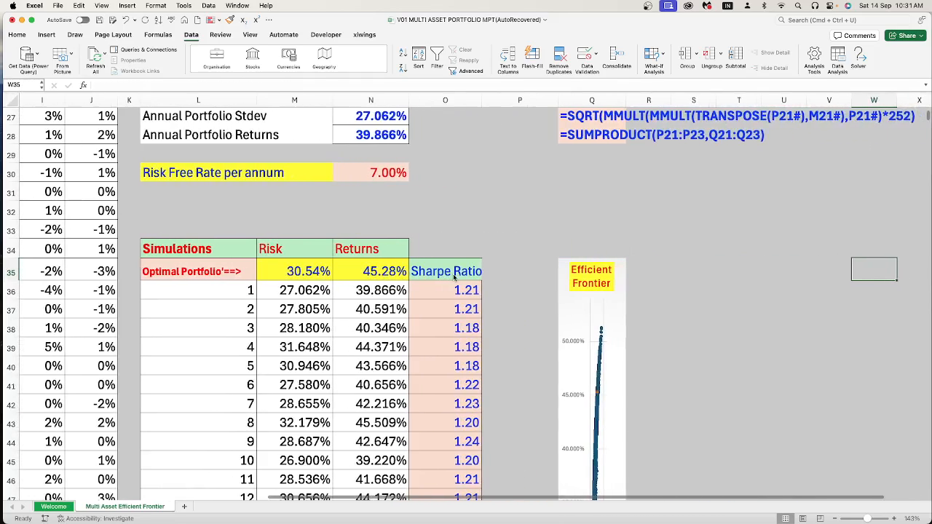
pyautogui.click(586, 285)
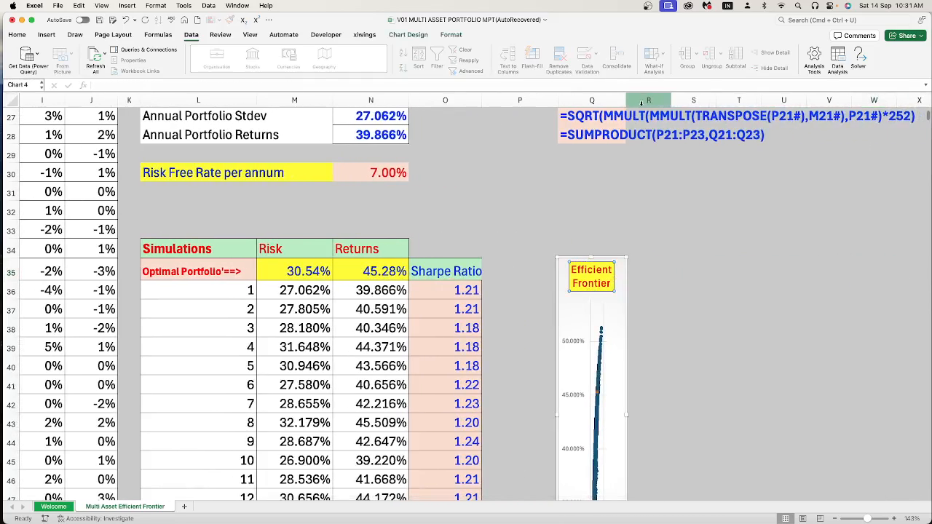
pyautogui.moveTo(628, 100); pyautogui.dragTo(841, 100)
pyautogui.scroll(-5, 712, 392)
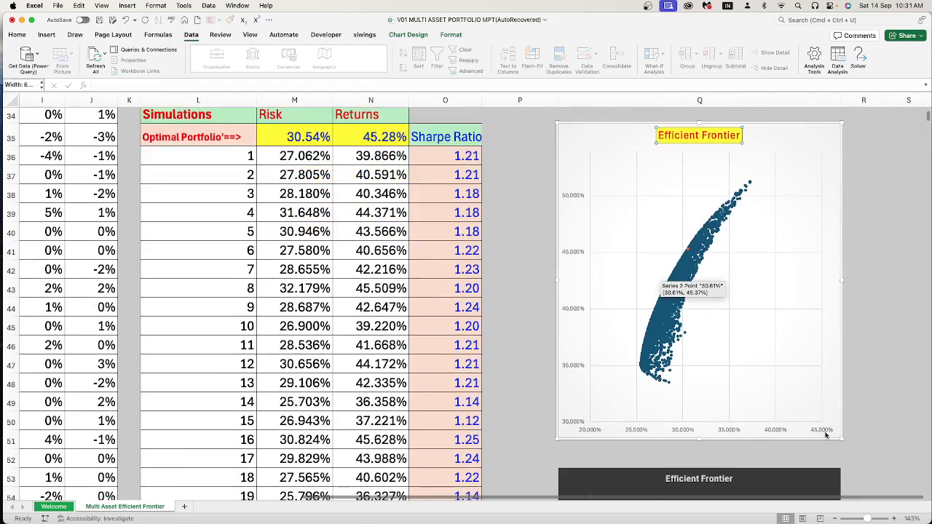
pyautogui.moveTo(842, 438); pyautogui.dragTo(869, 448)
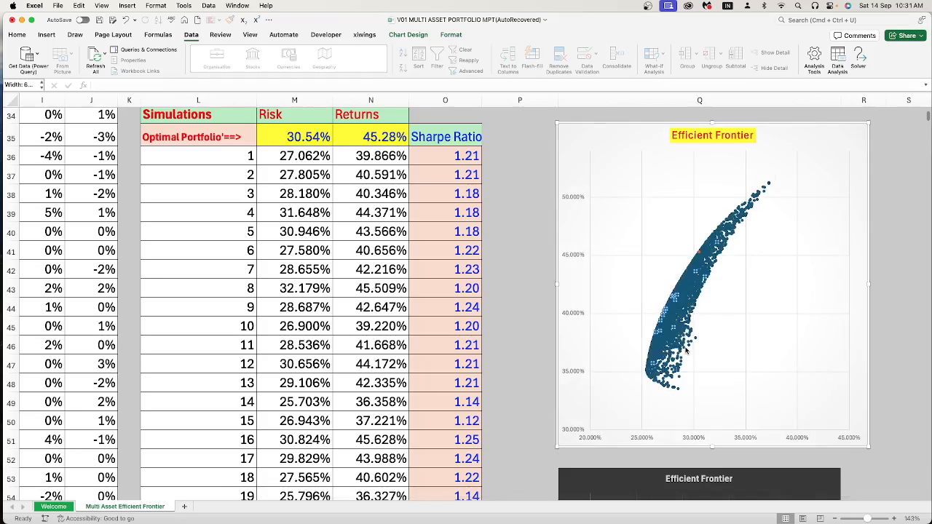
# Compare the optimal portfolio's Risk and Returns in M35 and N35 with the series point marking it on the light Efficient Frontier chart.
pyautogui.click(298, 137)
pyautogui.click(345, 137)
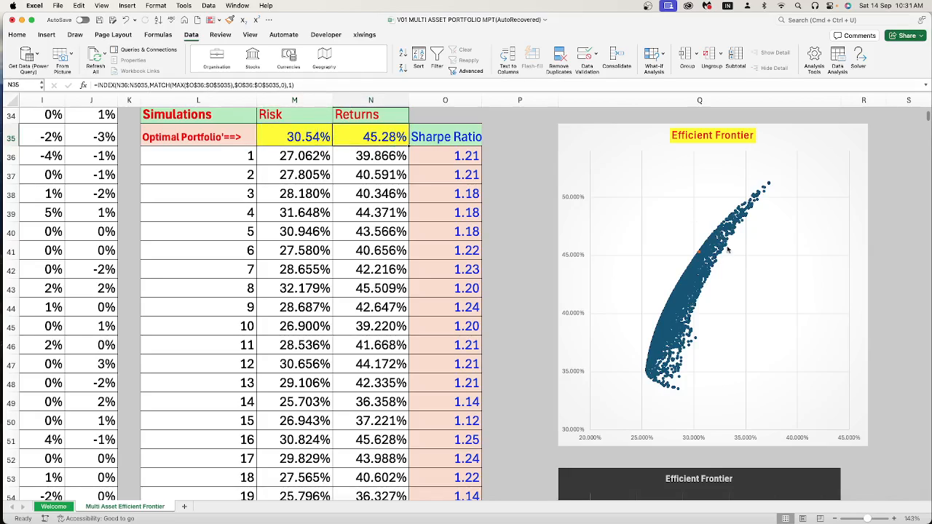
pyautogui.click(700, 259)
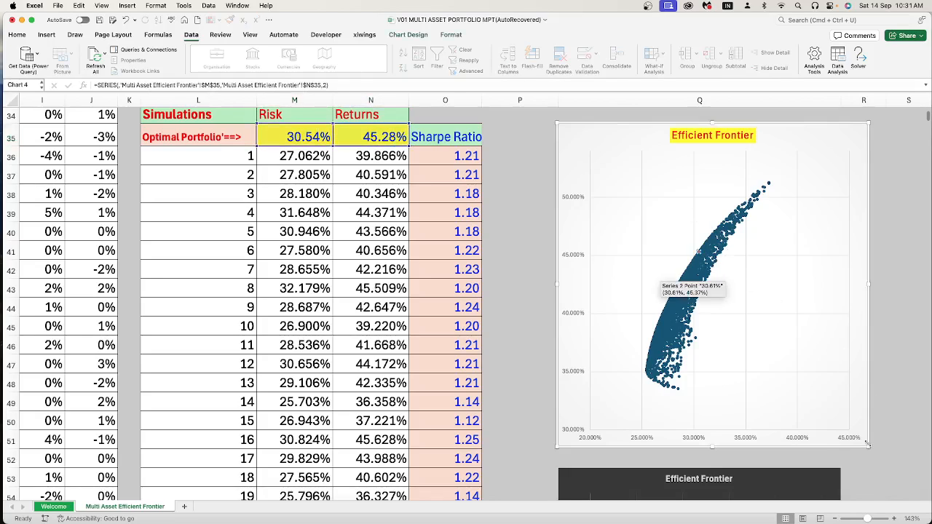
# Widen the light Efficient Frontier chart further and enlarge the dark Efficient Frontier chart below it.
pyautogui.moveTo(868, 444); pyautogui.dragTo(916, 446)
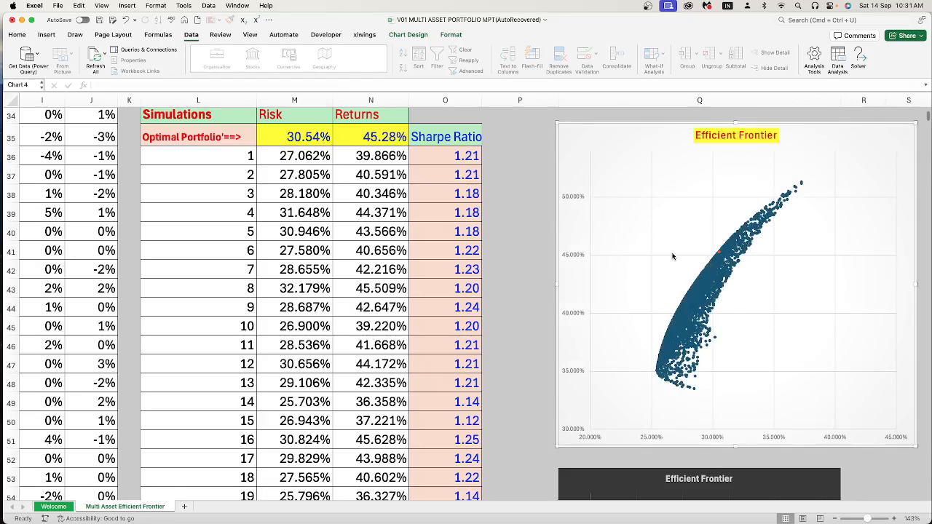
pyautogui.scroll(-10, 673, 257)
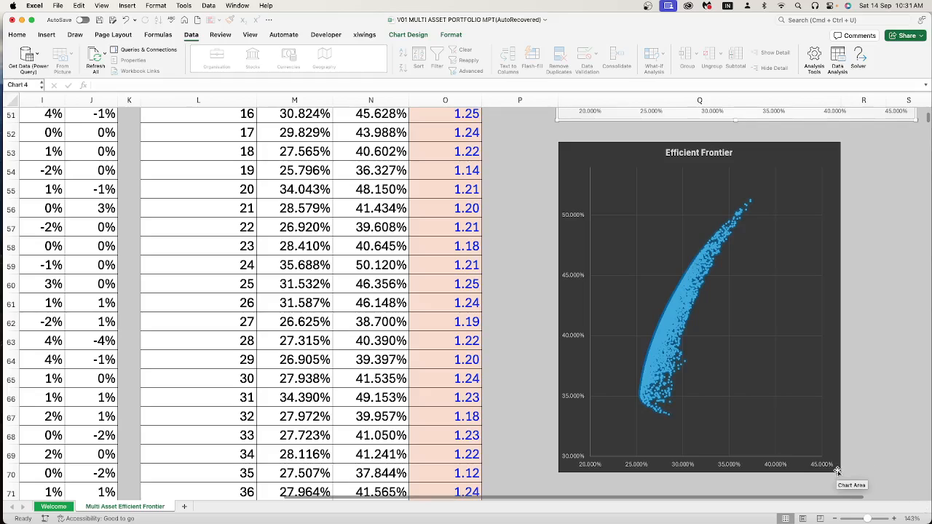
pyautogui.moveTo(838, 472); pyautogui.dragTo(909, 484)
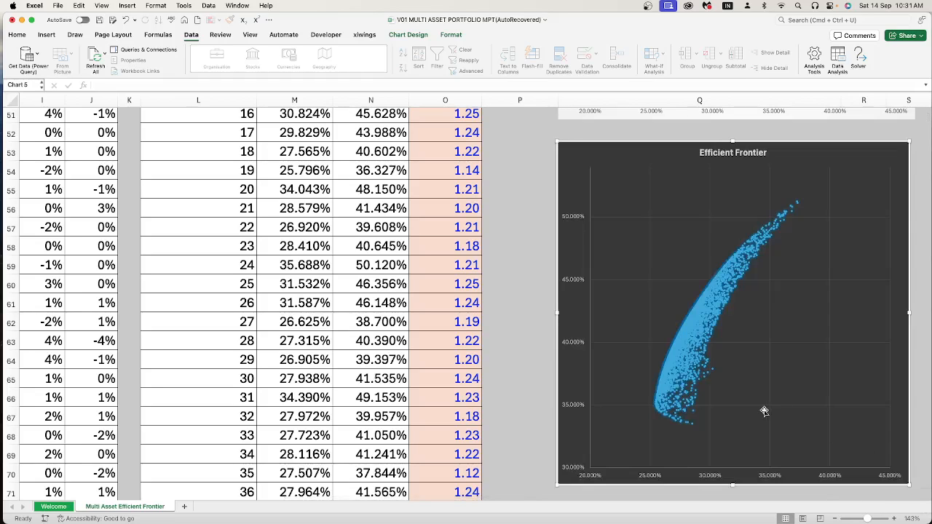
pyautogui.scroll(3, 765, 436)
pyautogui.scroll(2, 764, 412)
pyautogui.click(419, 364)
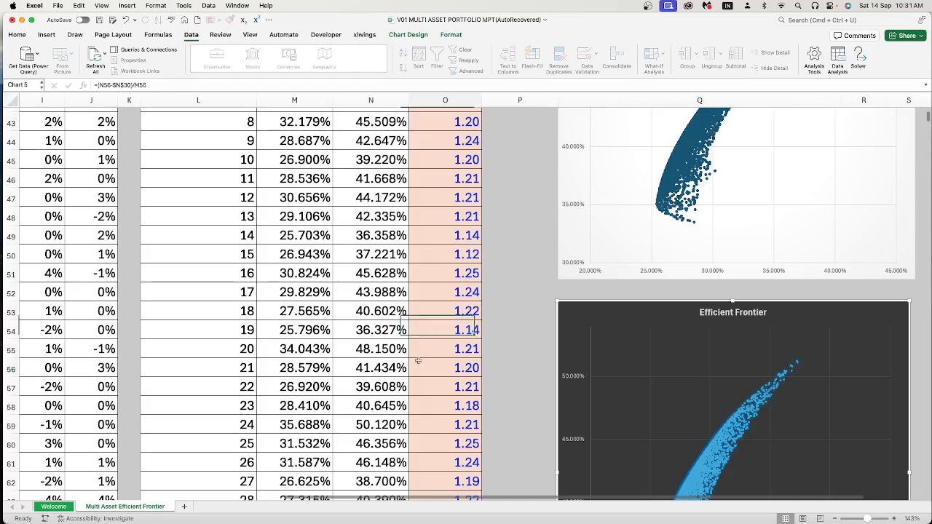
# Review the stocks chosen as Stock 1 and Stock 2 in B5 and B6, above the closing-price table.
pyautogui.scroll(3, 419, 364)
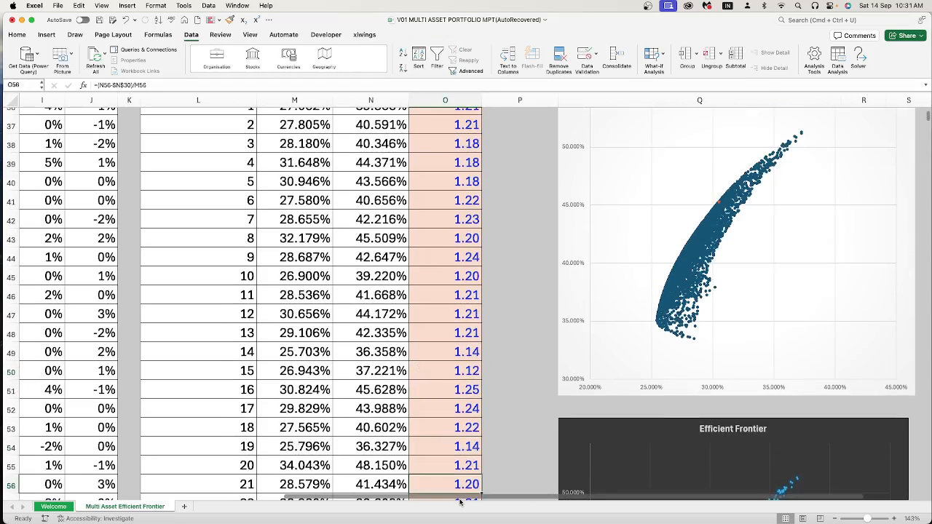
pyautogui.moveTo(460, 499); pyautogui.dragTo(246, 486)
pyautogui.hscroll(-2, 245, 485)
pyautogui.scroll(15, 245, 486)
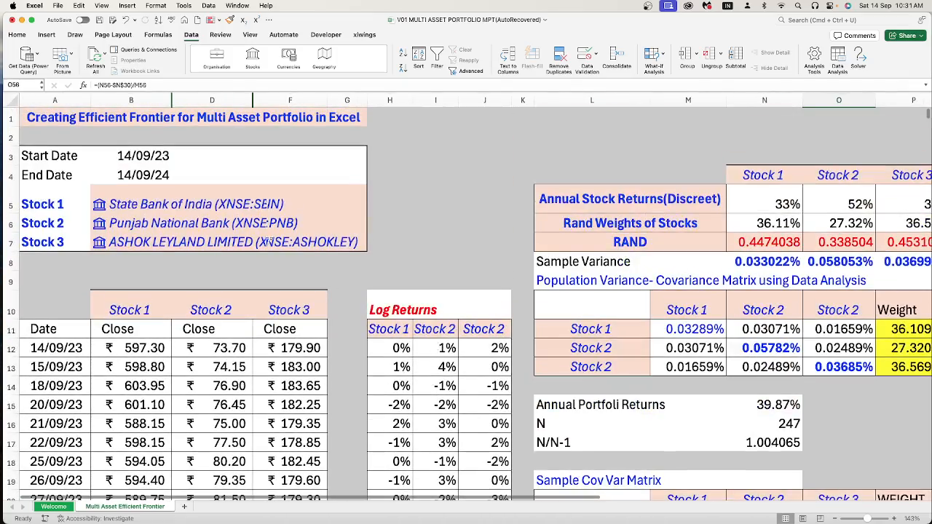
pyautogui.click(156, 220)
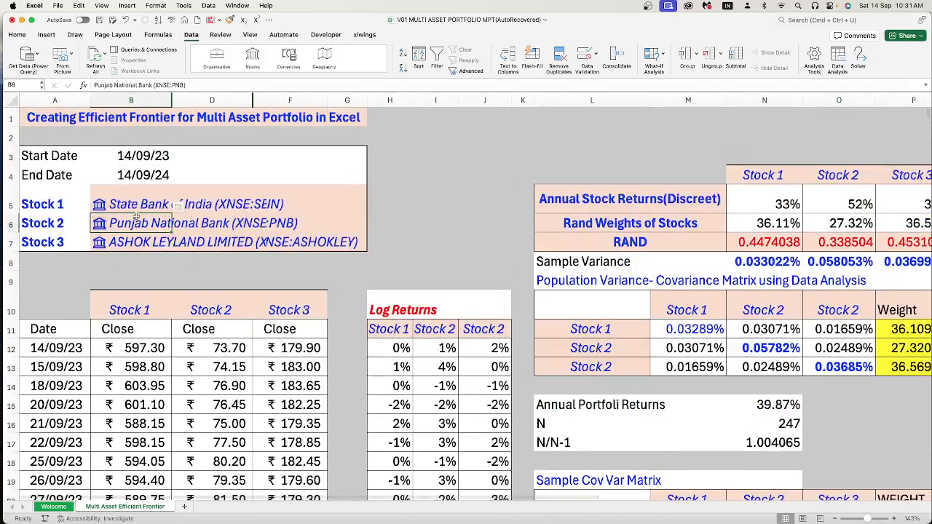
pyautogui.click(156, 204)
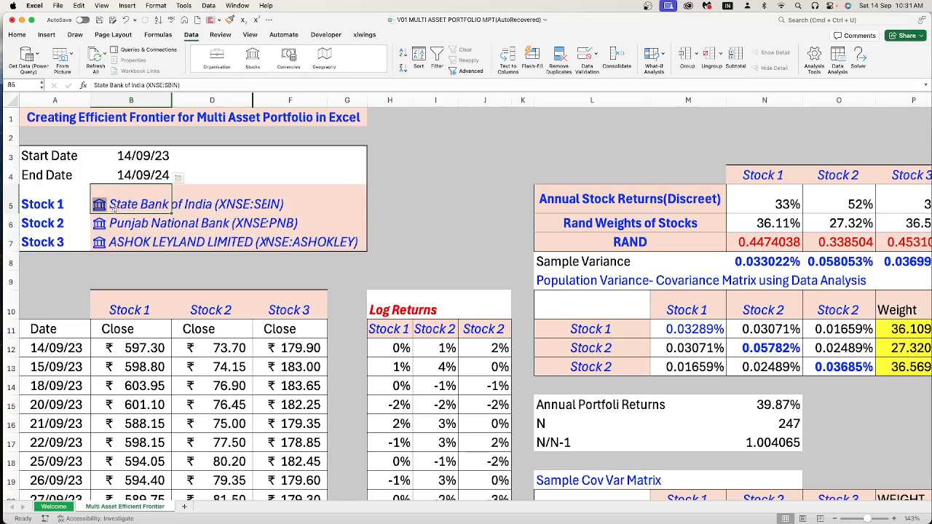
# Open the recent workbook 4th Sep MULTI ASSET PORTFOLIO MPT and enlarge its window to fill the screen.
pyautogui.click(57, 5)
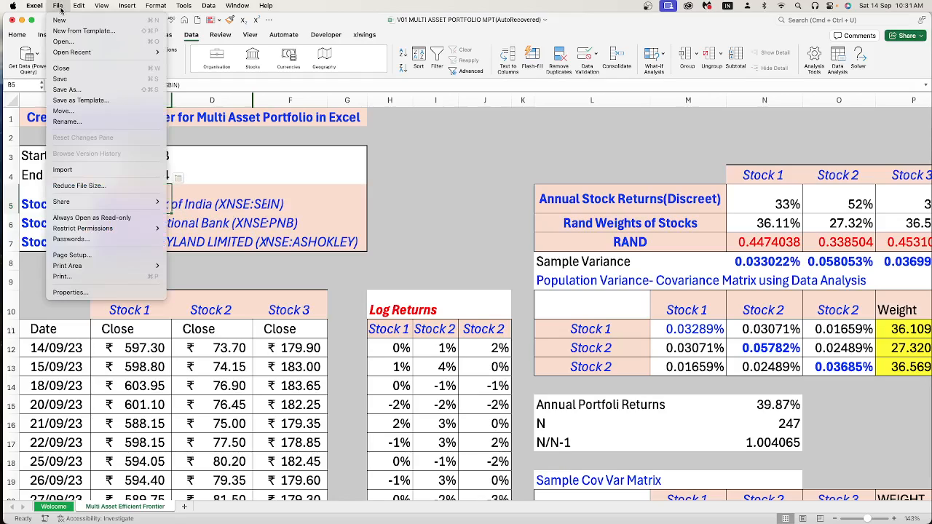
pyautogui.moveTo(76, 51)
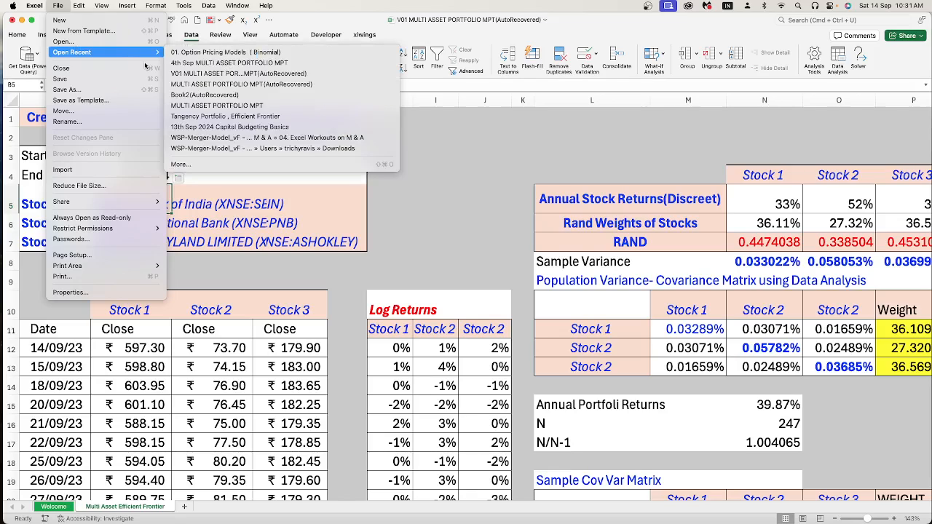
pyautogui.click(213, 63)
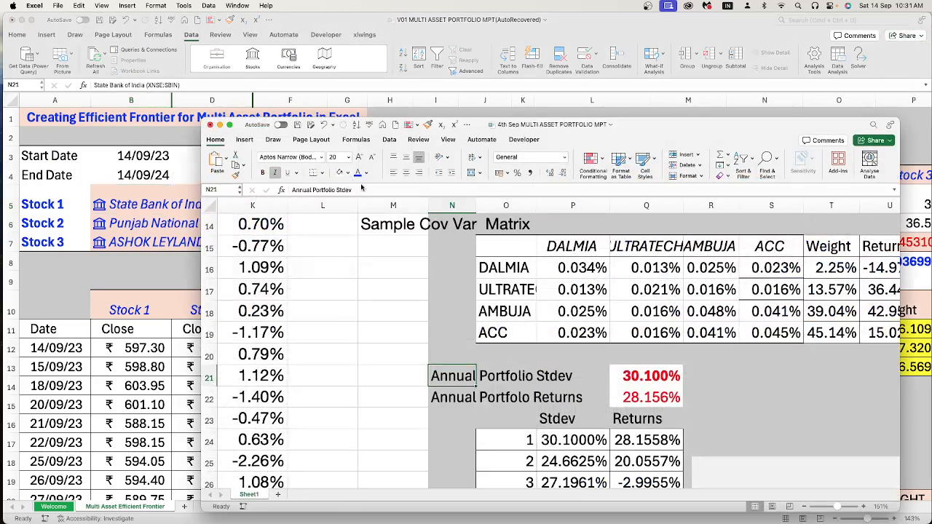
pyautogui.click(229, 126)
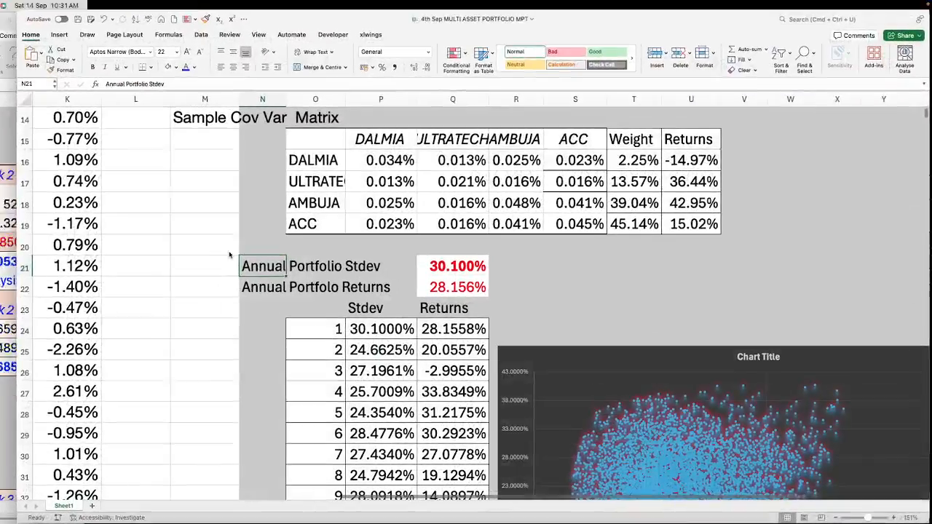
# Go to the start of Sheet1 and look through the stock headings of the dated price table in row 2.
pyautogui.click(164, 249)
pyautogui.press('super+Left')
pyautogui.press('super+Left')
pyautogui.press('super+Left')
pyautogui.press('super+Left')
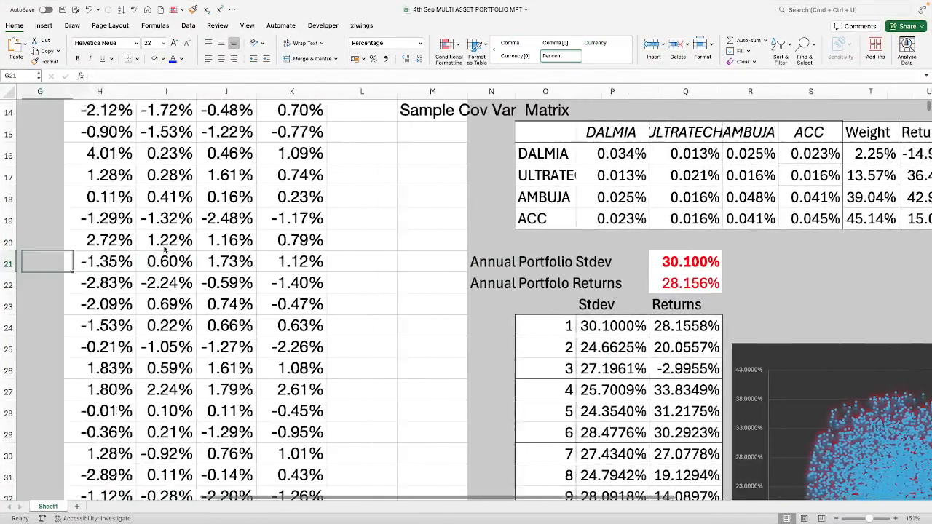
pyautogui.press('super+Up')
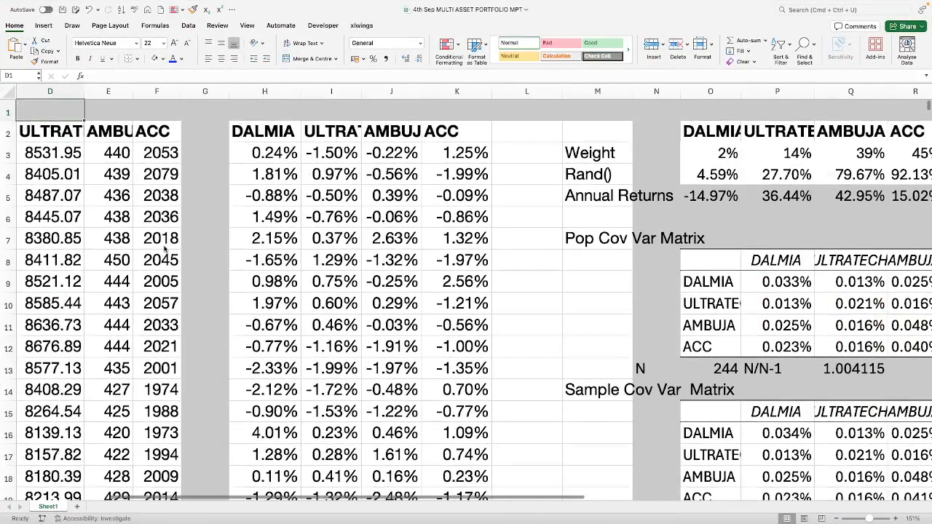
pyautogui.press('Left')
pyautogui.press('Right')
pyautogui.press('Right')
pyautogui.press('Right')
pyautogui.press('Right')
pyautogui.press('Right')
pyautogui.press('Right')
pyautogui.press('Right')
pyautogui.press('Right')
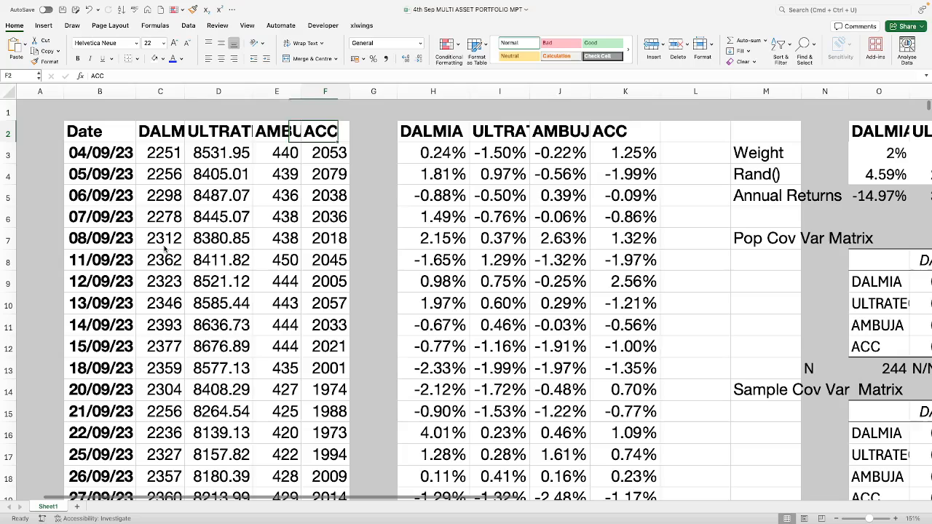
# Look along row 2 past the four stocks' daily returns to the Weight, Rand() and Annual Returns block.
pyautogui.press('Left')
pyautogui.press('Left')
pyautogui.press('Right')
pyautogui.press('Right')
pyautogui.press('Right')
pyautogui.press('Right')
pyautogui.press('Right')
pyautogui.press('Right')
pyautogui.press('Right')
pyautogui.press('Right')
pyautogui.press('Right')
pyautogui.press('Right')
pyautogui.press('Right')
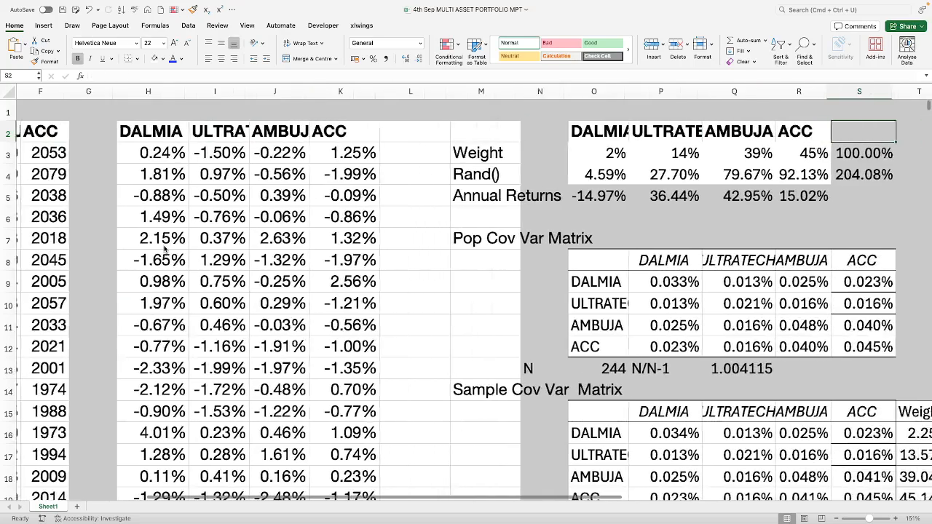
# Examine the simulated Stdev and Returns Data Table, its TABLE formula in P34, and the scatter chart series plotted from it.
pyautogui.scroll(-5, 558, 338)
pyautogui.scroll(-6, 557, 337)
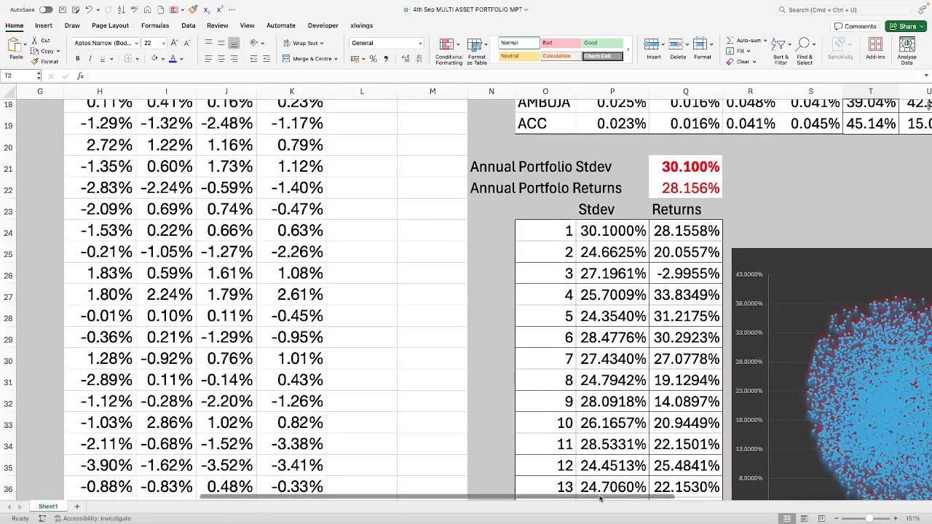
pyautogui.hscroll(5, 597, 491)
pyautogui.click(628, 393)
pyautogui.scroll(-3, 627, 393)
pyautogui.moveTo(629, 394)
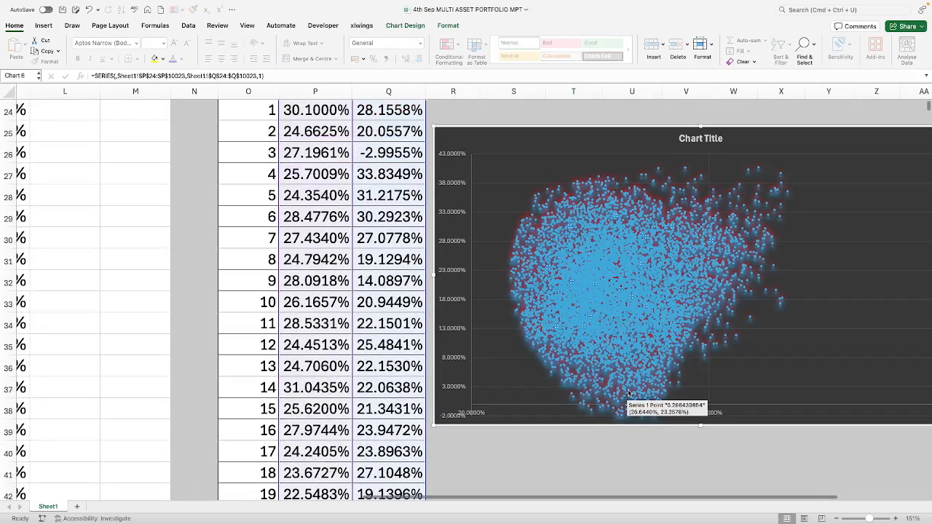
pyautogui.click(318, 332)
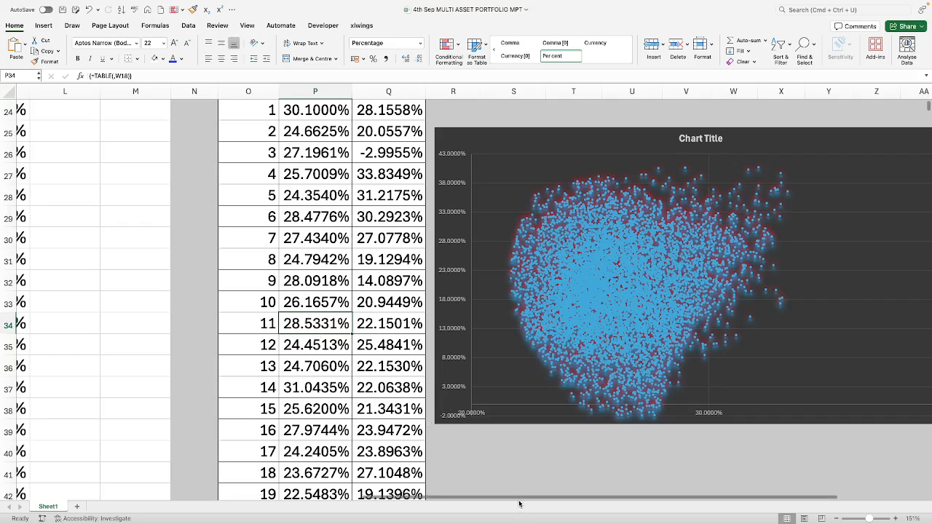
pyautogui.hscroll(-1, 509, 499)
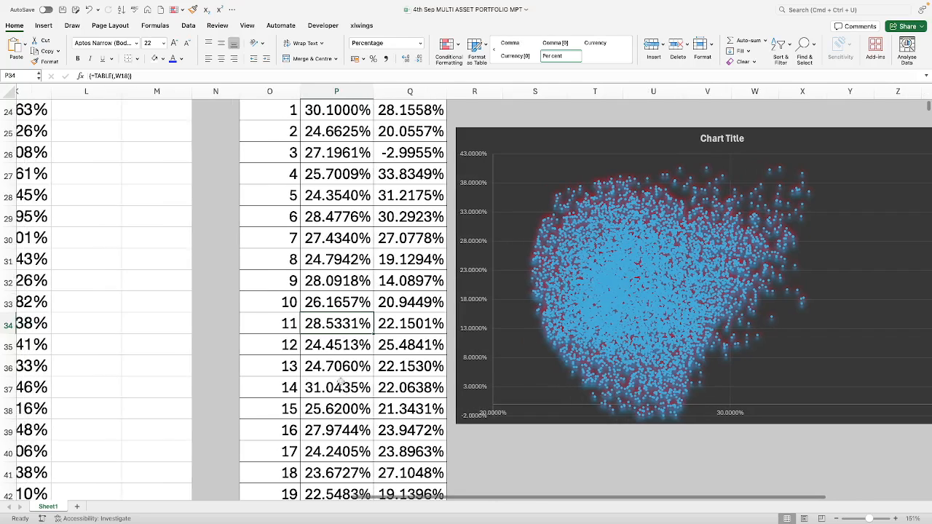
pyautogui.click(598, 259)
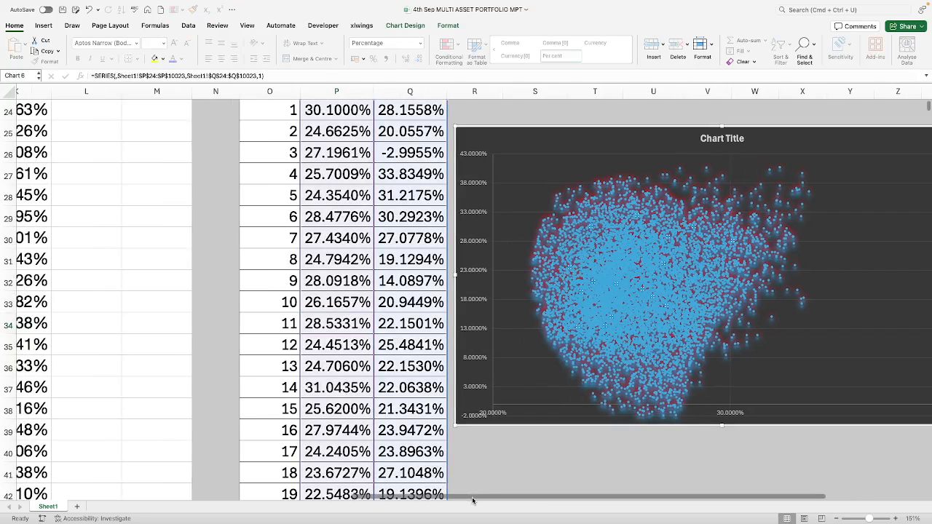
# Review the stock headings of the Pop Cov Var Matrix in row 8, from DALMIA across to ACC.
pyautogui.hscroll(-8, 380, 485)
pyautogui.scroll(10, 355, 348)
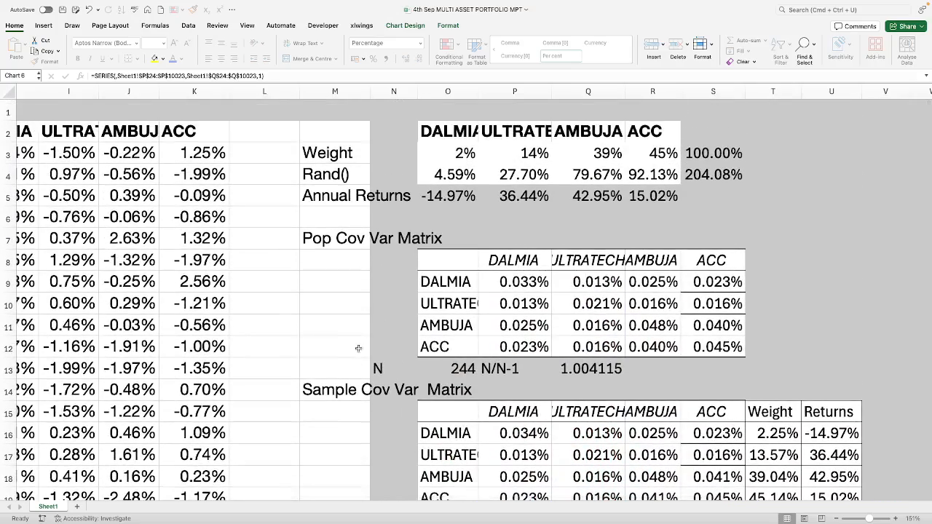
pyautogui.click(514, 260)
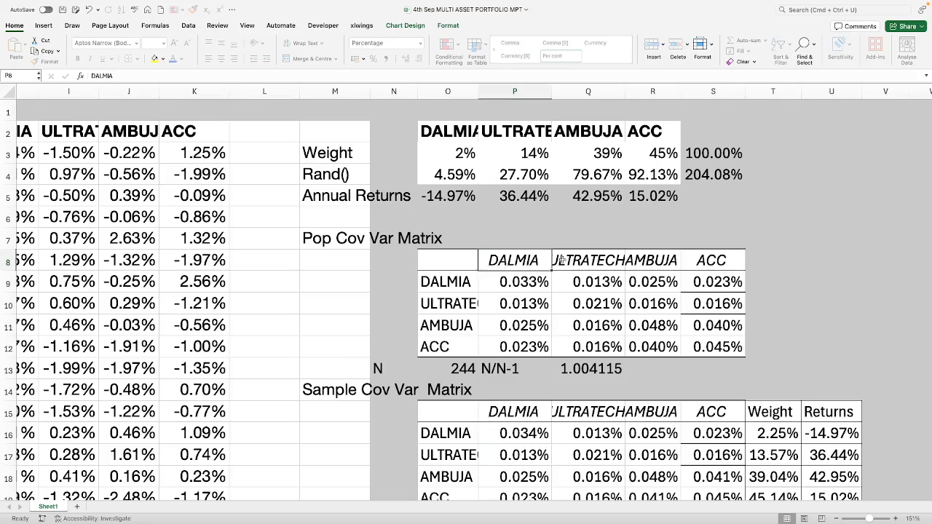
pyautogui.click(619, 260)
pyautogui.click(720, 268)
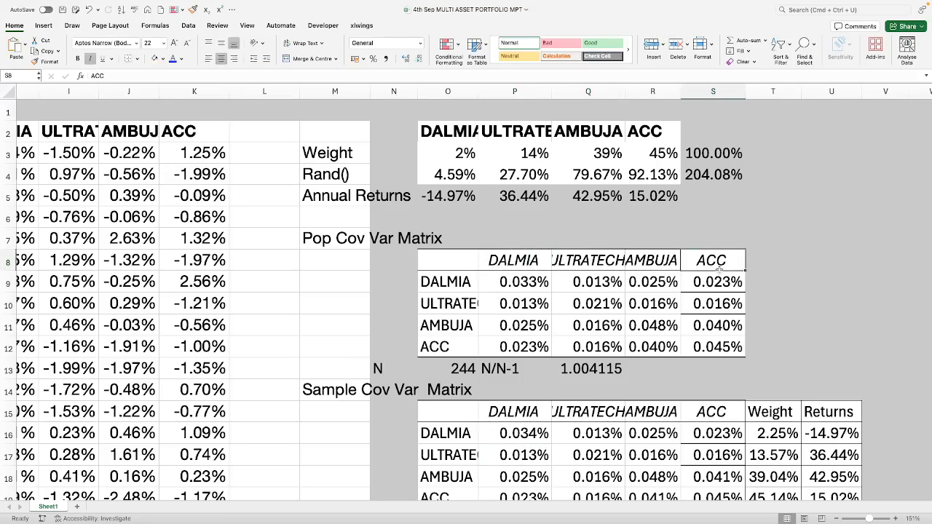